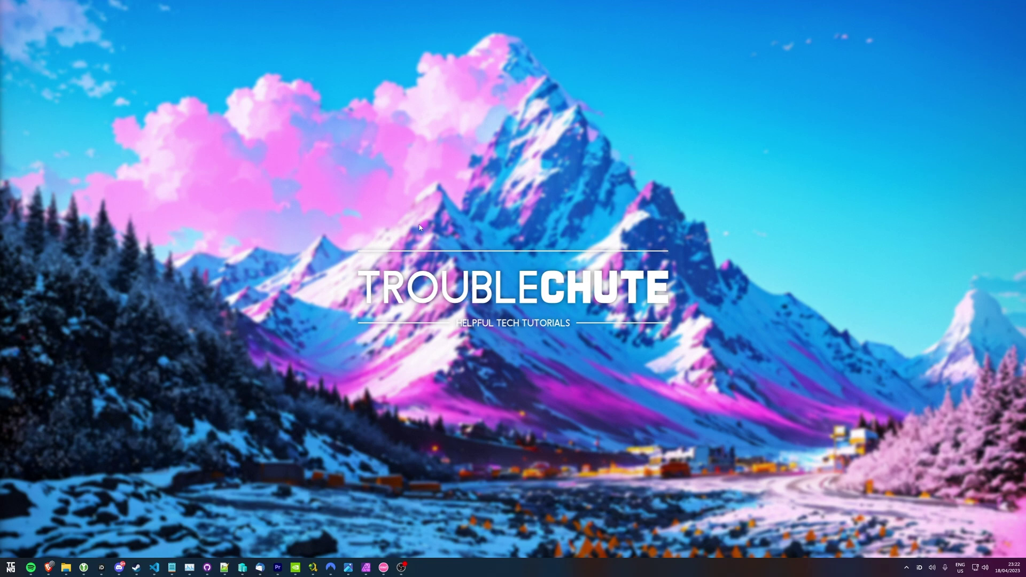
Create New folder (8) on the desktop
{"action": "right_click", "coordinate": [420, 227]}
{"action": "mouse_move", "coordinate": [465, 350]}
{"action": "left_click", "coordinate": [534, 353]}
Open the new folder, move its window aside, and bring up Terminal's launch options from Start
{"action": "double_click", "coordinate": [435, 249]}
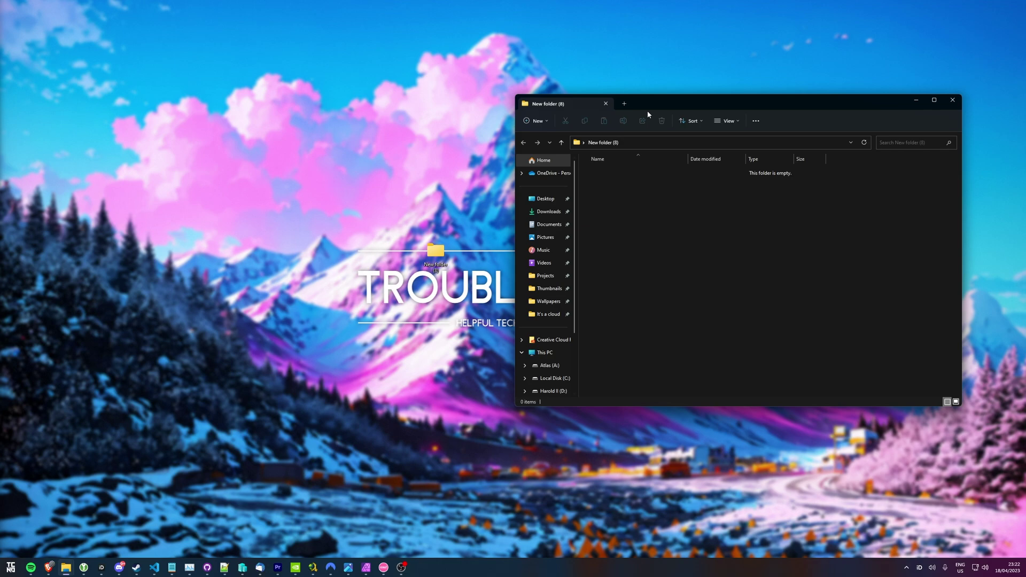
{"action": "left_click_drag", "start_coordinate": [647, 113], "coordinate": [422, 151]}
{"action": "right_click", "coordinate": [60, 342]}
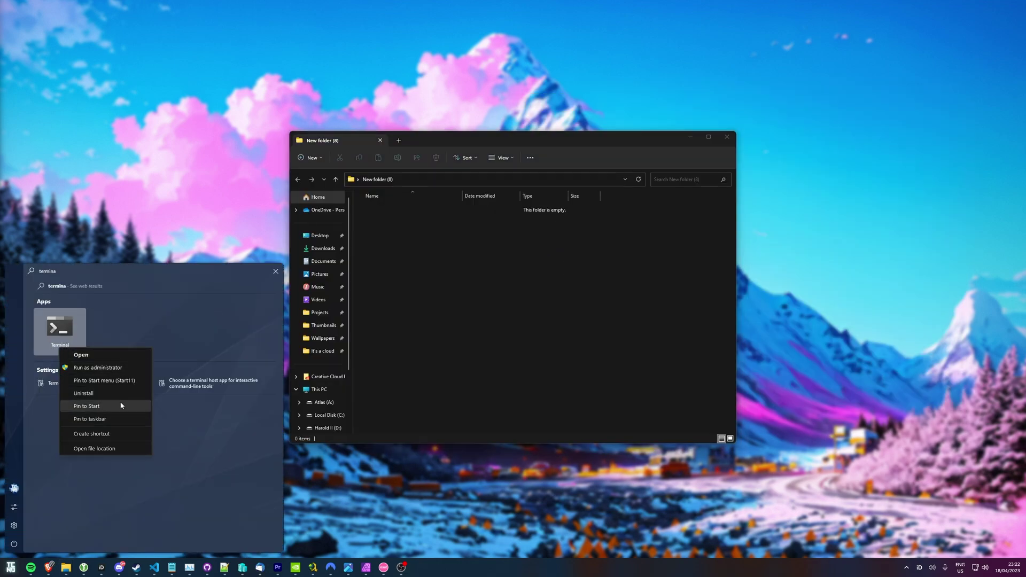
Launch Terminal as administrator and copy New folder (8)'s full path from Explorer's address bar
{"action": "left_click", "coordinate": [117, 374]}
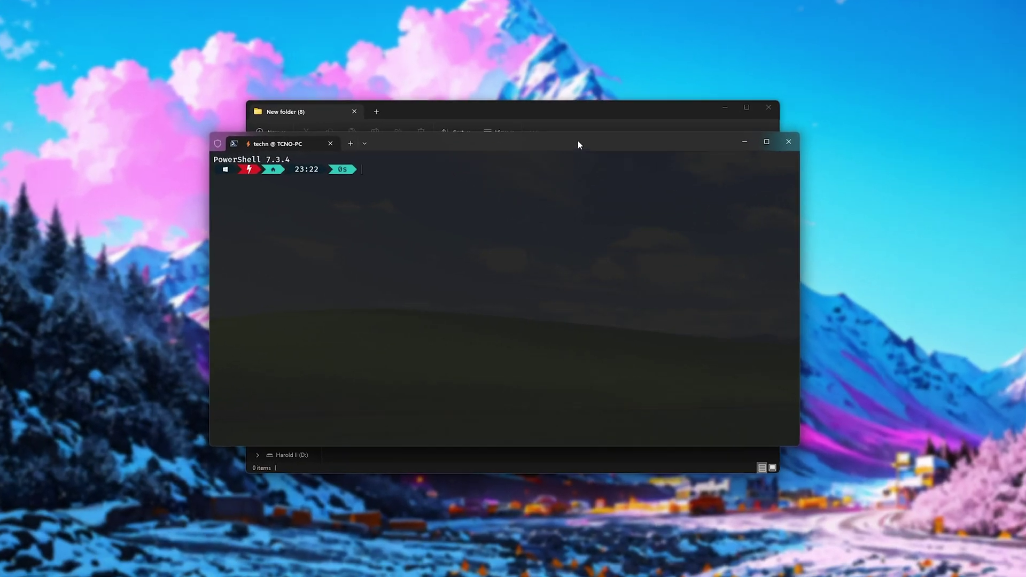
{"action": "left_click", "coordinate": [481, 122]}
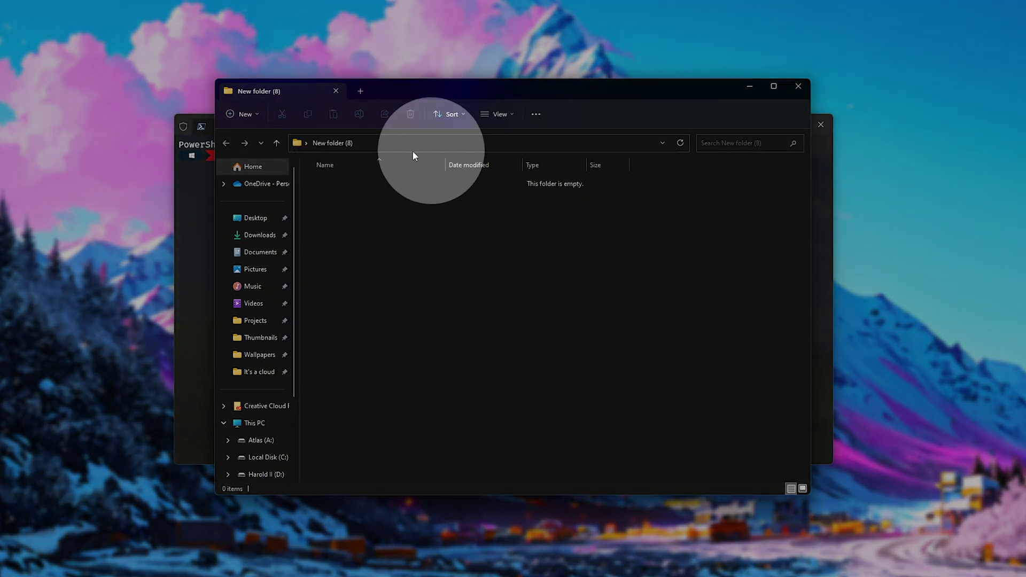
{"action": "left_click", "coordinate": [435, 146]}
{"action": "right_click", "coordinate": [397, 145]}
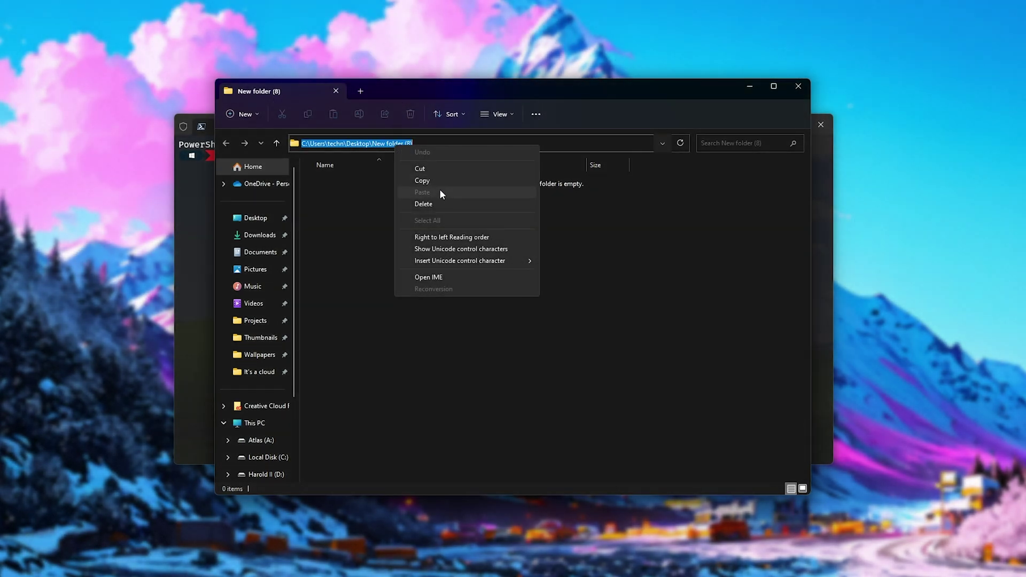
{"action": "left_click", "coordinate": [439, 191]}
In PowerShell, cd into the pasted New folder (8) path, then type iex (irm auto11.tc.ht)
{"action": "left_click", "coordinate": [196, 183]}
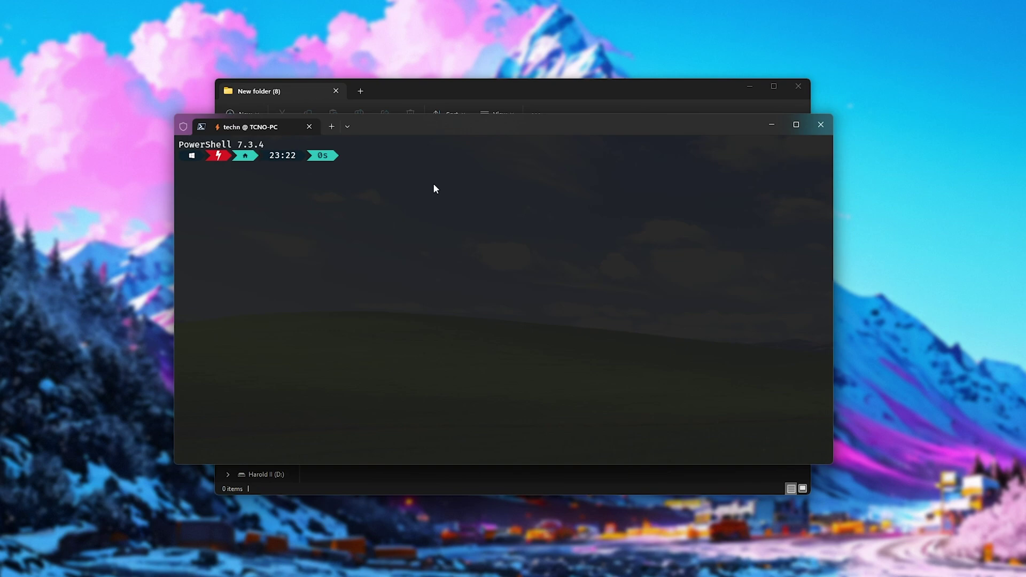
{"action": "type", "text": "cd"}
{"action": "type", "text": "\"C:\\Users\\techn\\Desktop\\New folder (8)\""}
{"action": "key", "text": "Return"}
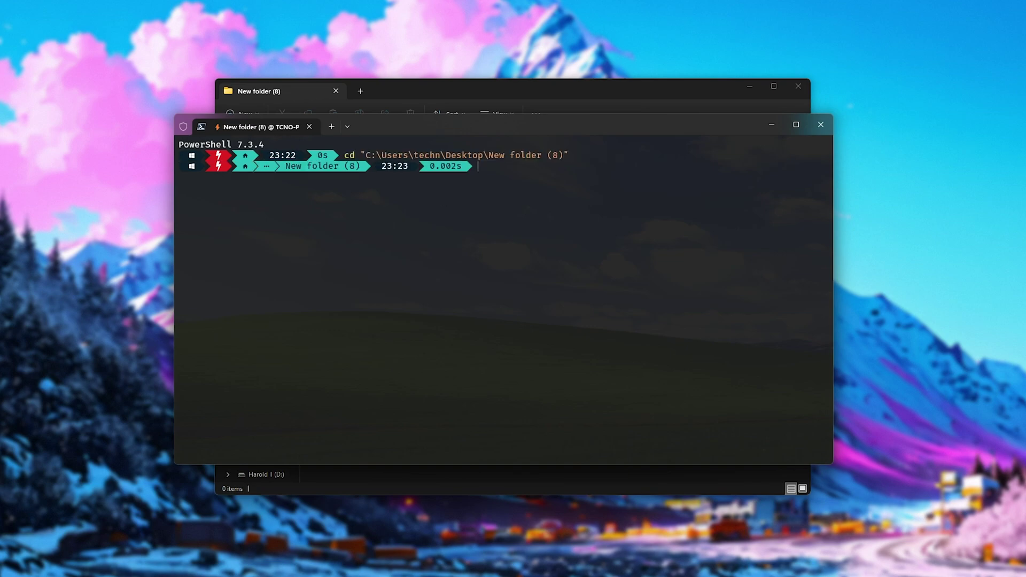
{"action": "type", "text": "iex (irm au"}
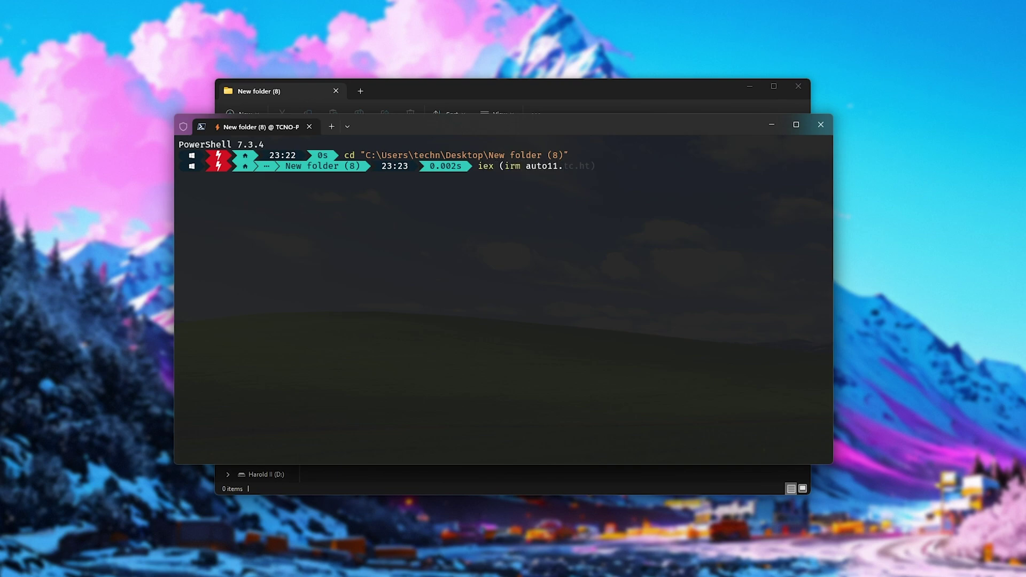
In PowerShell, cd into the pasted New folder (8) path, then type iex (irm auto11.tc.ht)
{"action": "type", "text": "to11."}
{"action": "key", "text": "Right"}
{"action": "key", "text": "Return"}
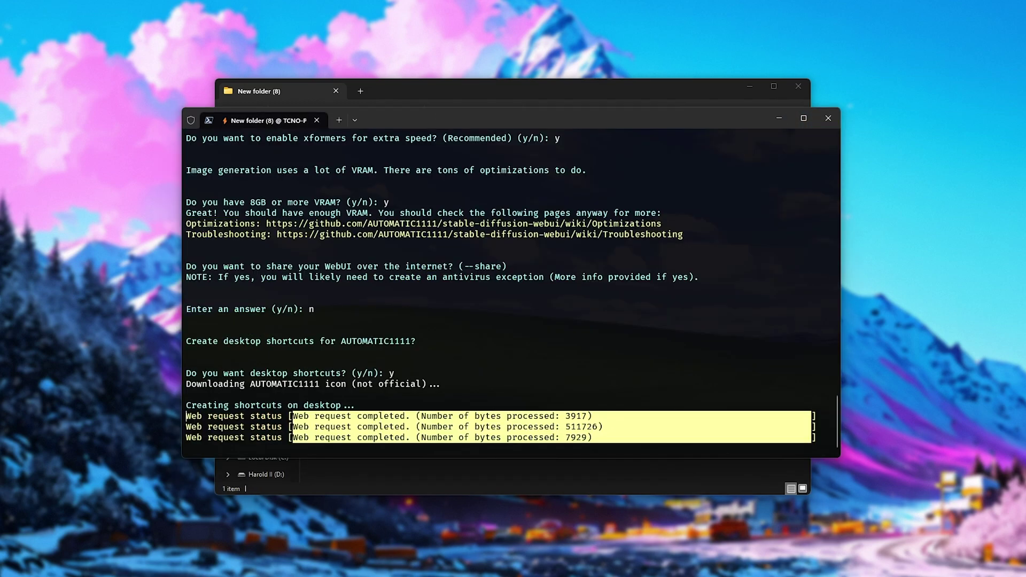
{"action": "left_click_drag", "start_coordinate": [112, 187], "coordinate": [162, 219]}
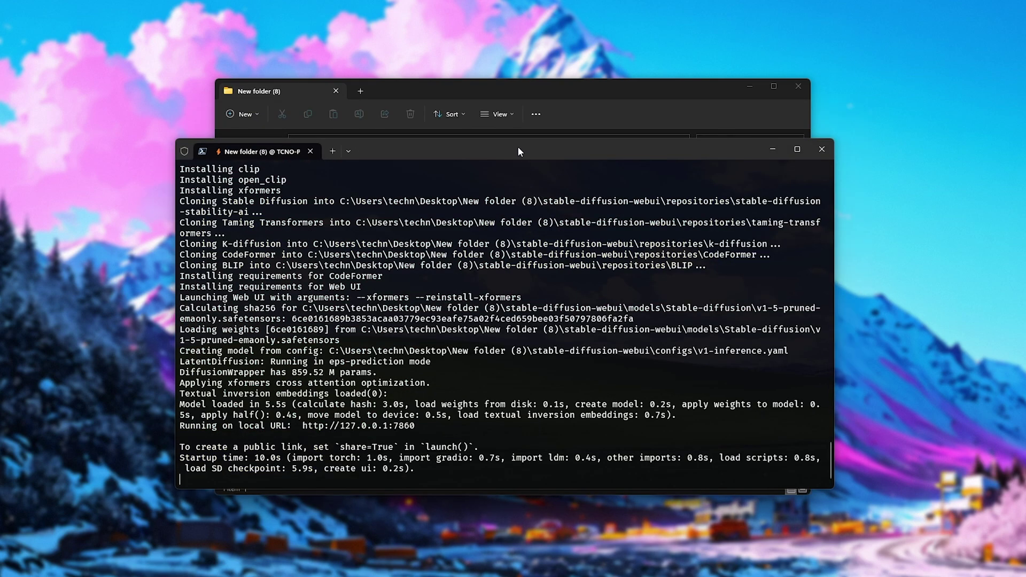
{"action": "left_click_drag", "start_coordinate": [517, 148], "coordinate": [518, 139]}
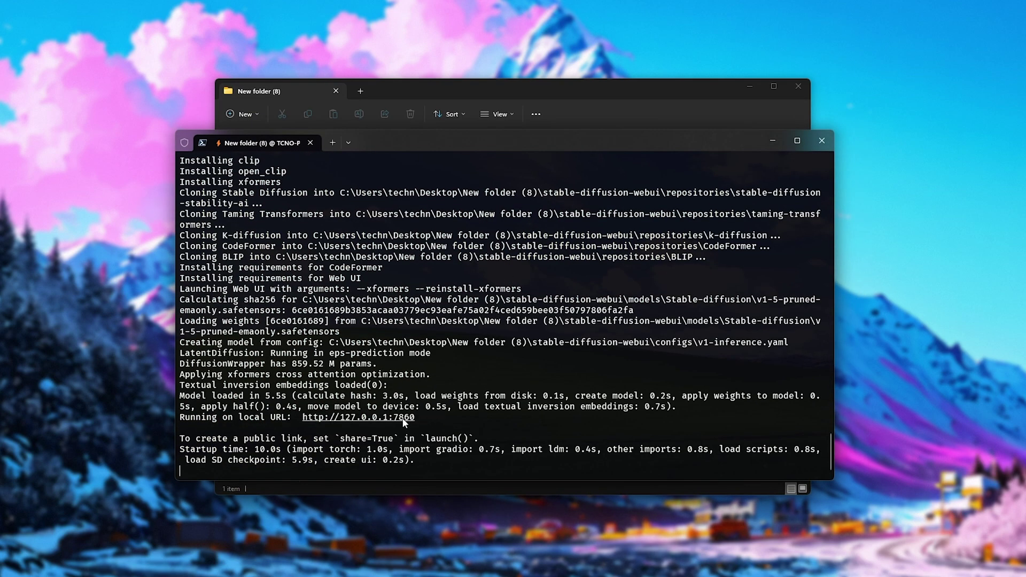
Open the local web UI and generate and preview a 512x512 test image from the prompt 'Hello'
{"action": "left_click", "coordinate": [366, 418], "text": "ctrl"}
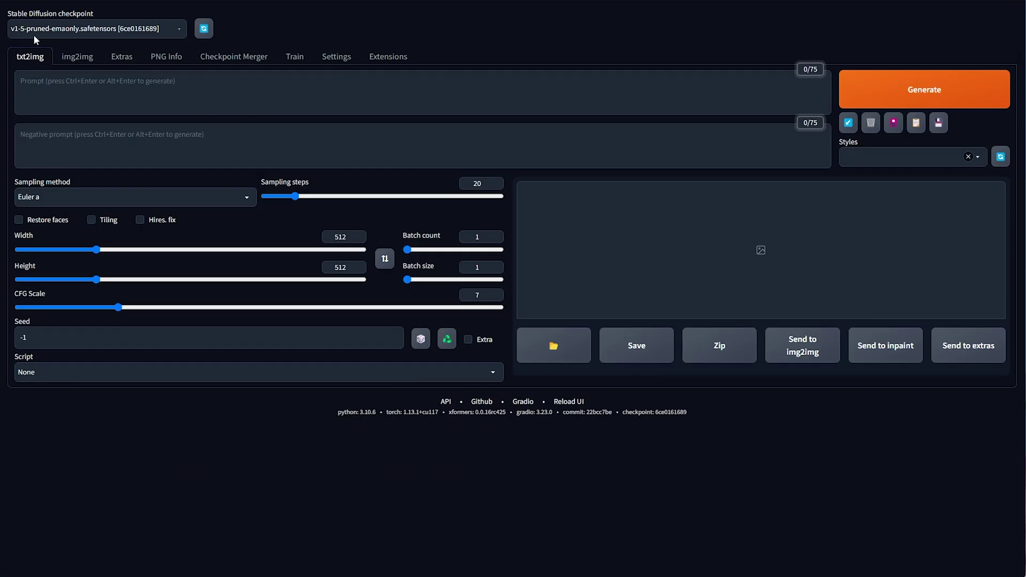
{"action": "left_click", "coordinate": [181, 97]}
{"action": "type", "text": "Hello"}
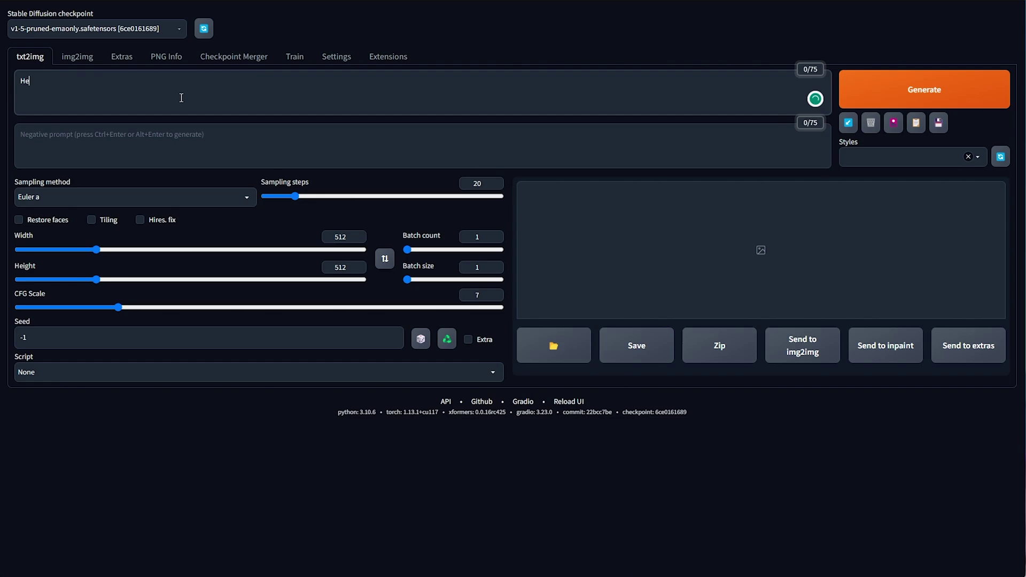
{"action": "left_click", "coordinate": [837, 105]}
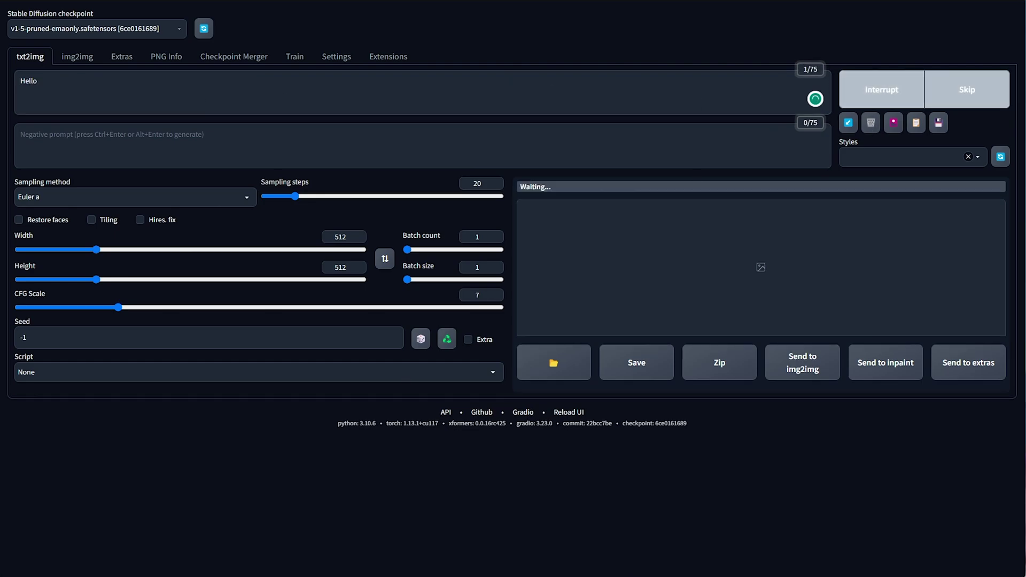
{"action": "left_click", "coordinate": [392, 567]}
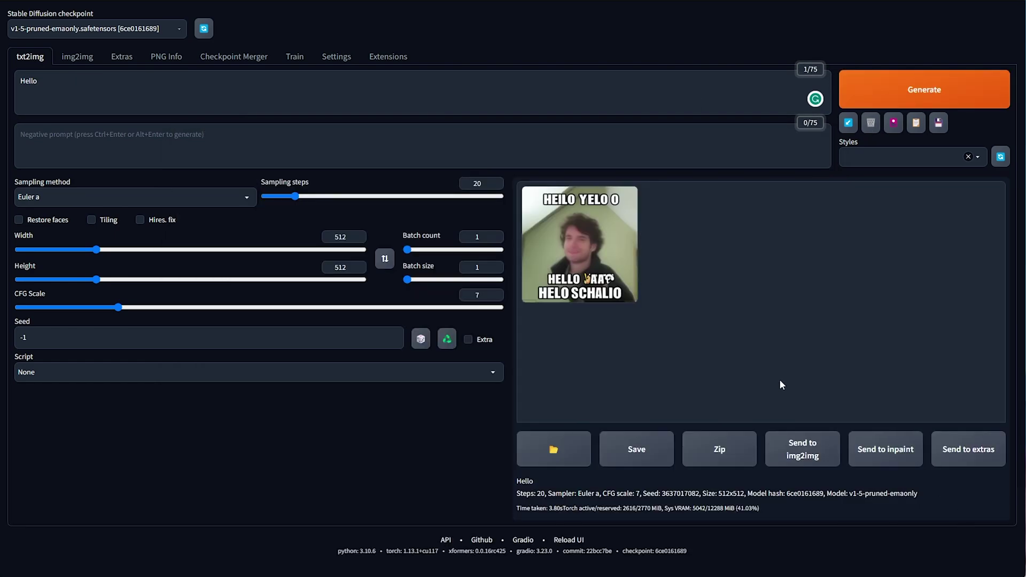
{"action": "left_click", "coordinate": [580, 244]}
{"action": "left_click", "coordinate": [996, 198]}
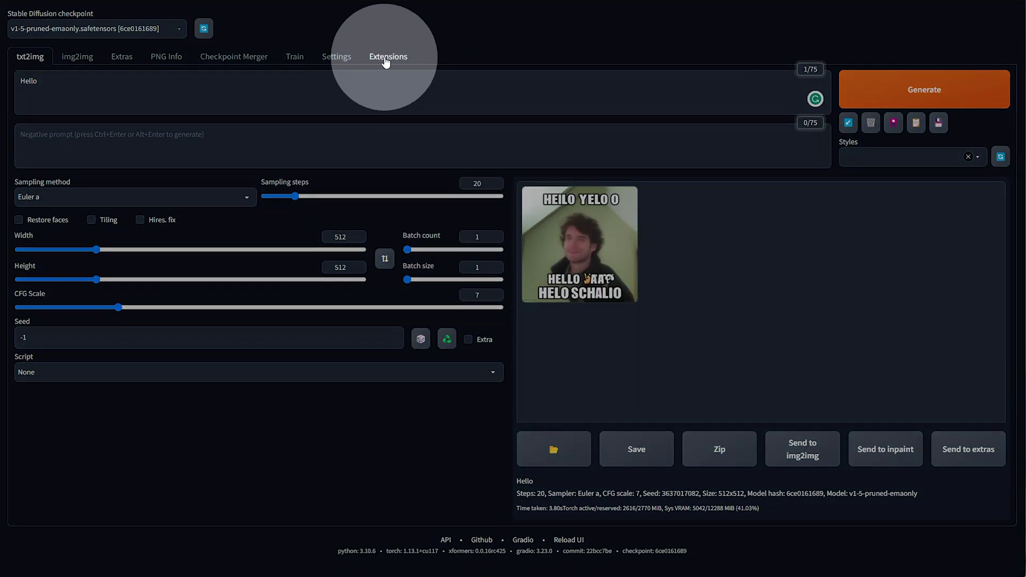
Load the available extensions index, search 'control', install sd-webui-controlnet and confirm it under Installed
{"action": "left_click", "coordinate": [388, 59]}
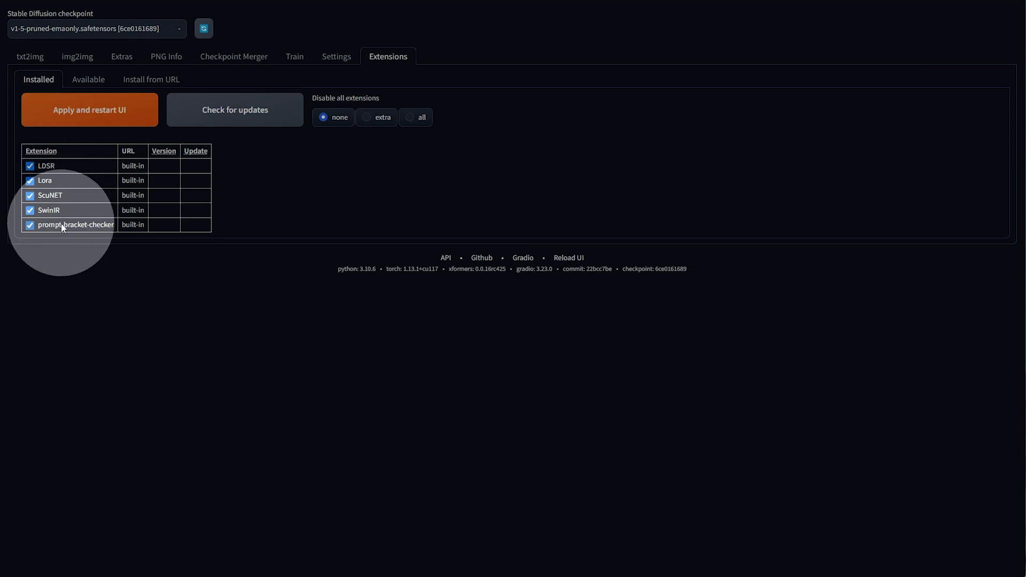
{"action": "left_click", "coordinate": [88, 80]}
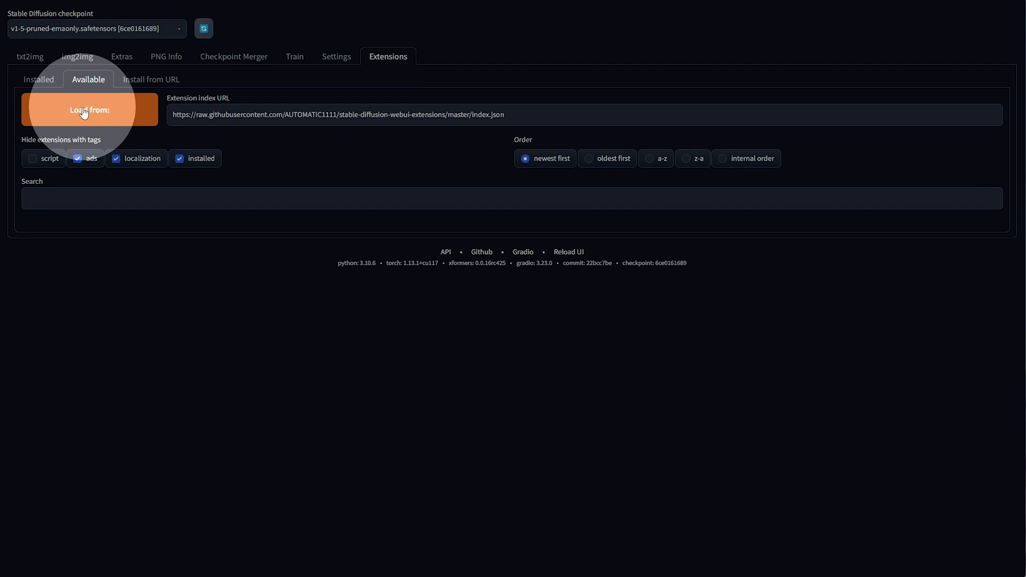
{"action": "left_click", "coordinate": [84, 111]}
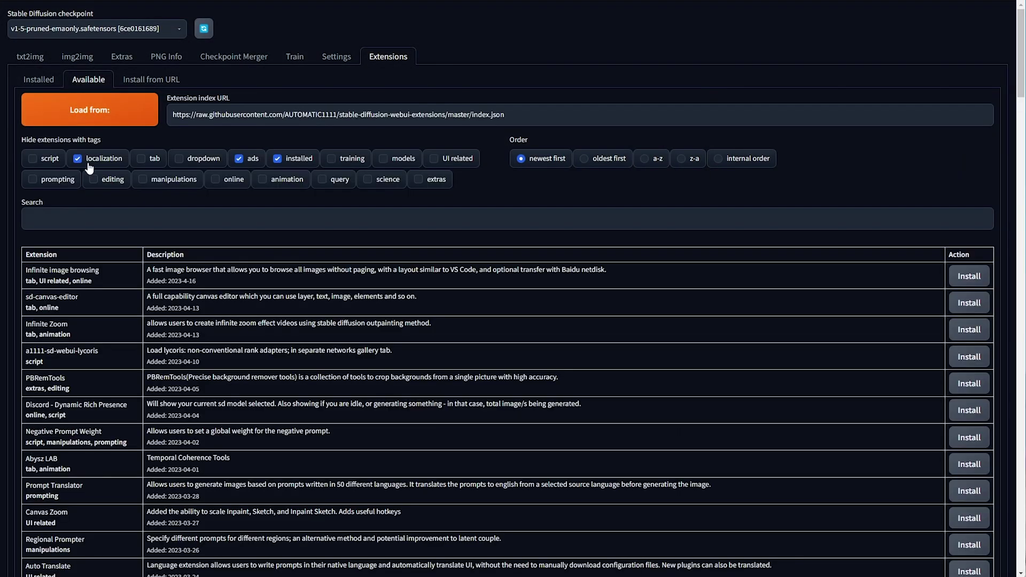
{"action": "left_click", "coordinate": [69, 217]}
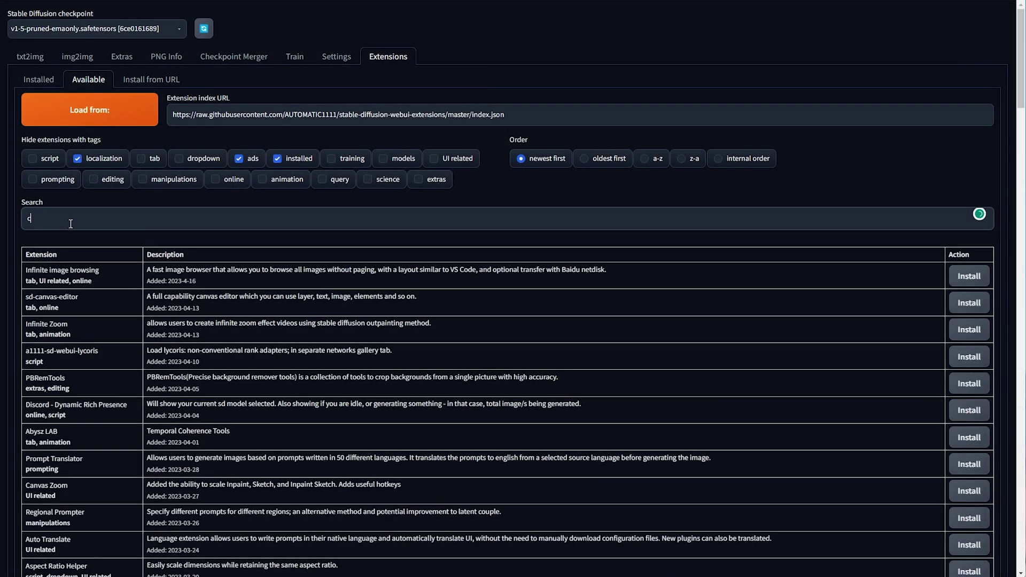
{"action": "type", "text": "control"}
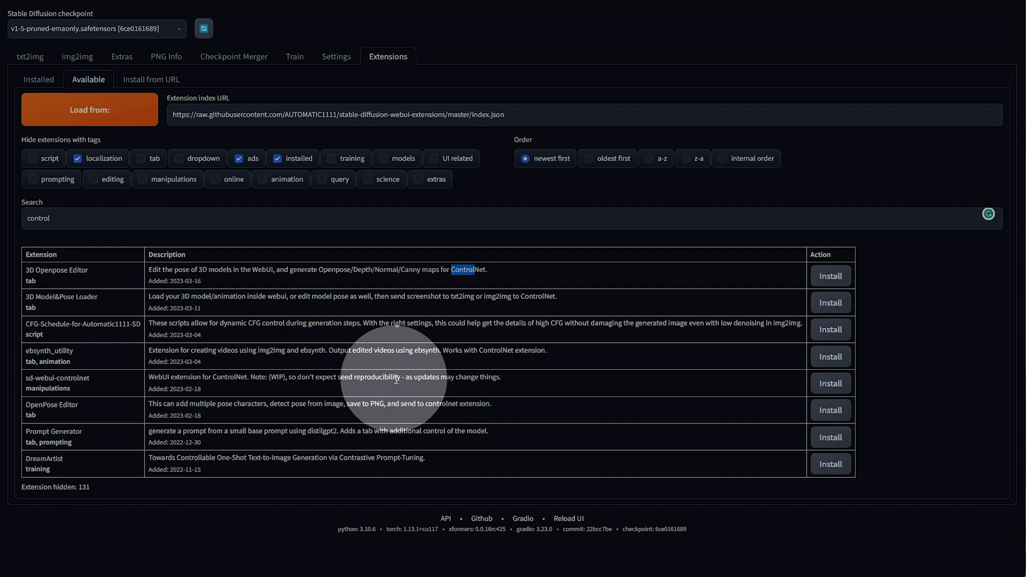
{"action": "left_click", "coordinate": [828, 381]}
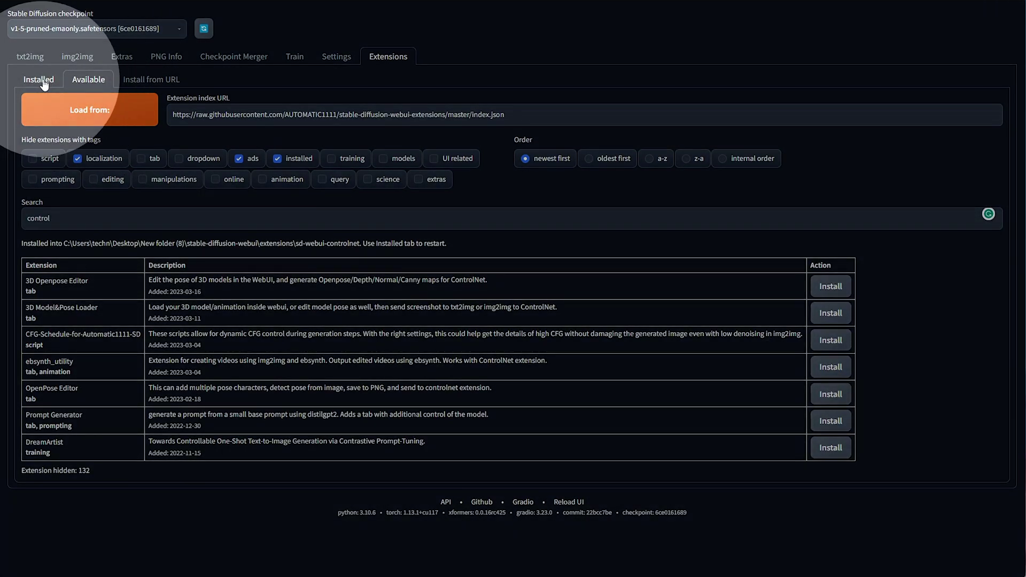
{"action": "left_click", "coordinate": [44, 83]}
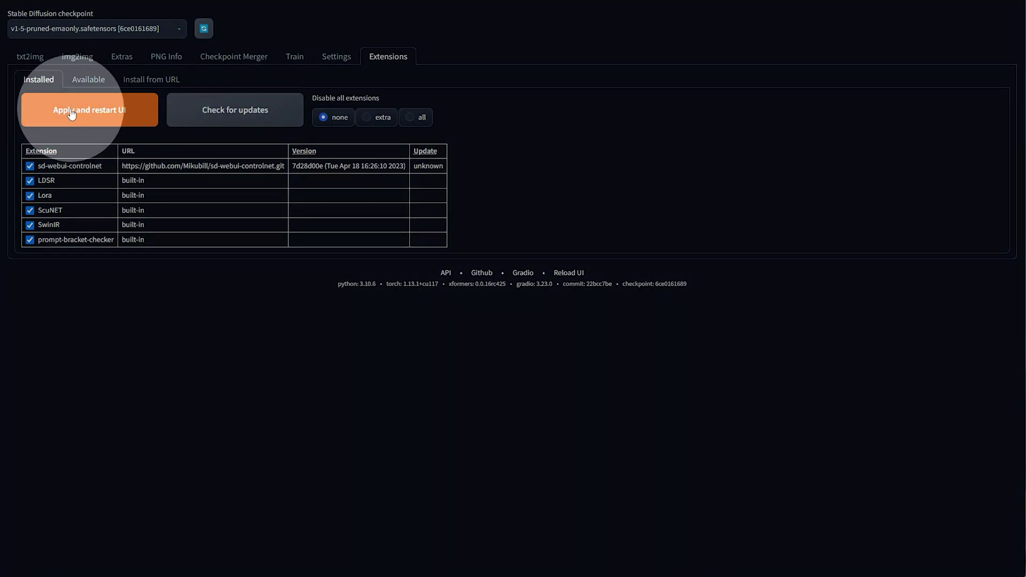
Restart the UI and set the ControlNet preprocessor to canny
{"action": "left_click", "coordinate": [95, 114]}
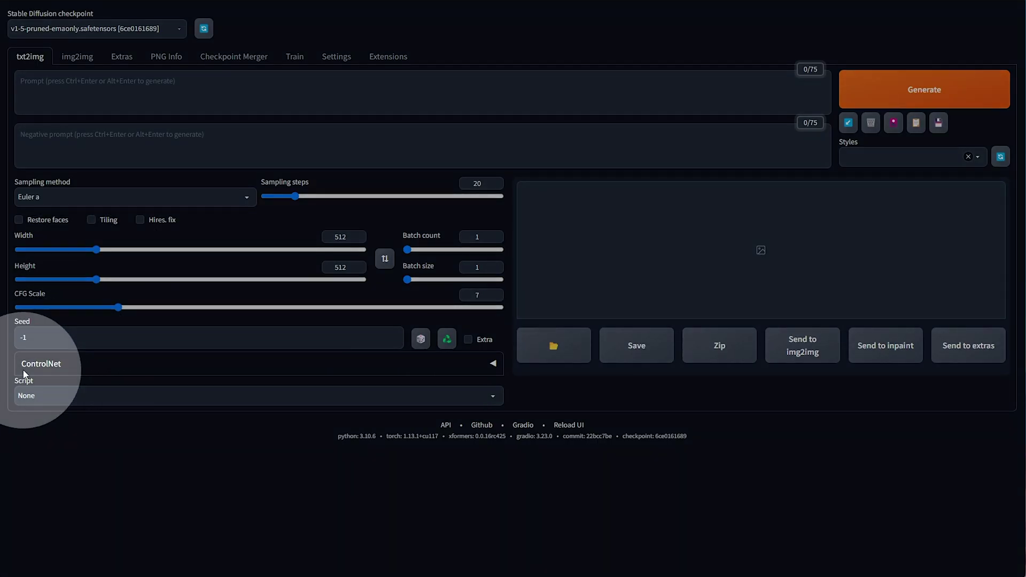
{"action": "left_click", "coordinate": [97, 367]}
{"action": "scroll", "coordinate": [97, 367], "scroll_direction": "down", "scroll_amount": 4}
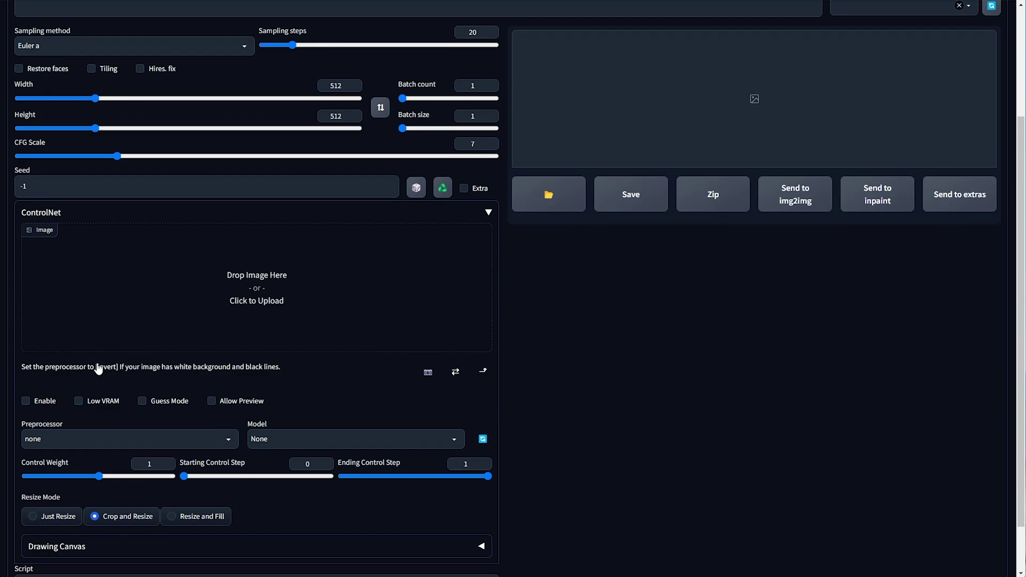
{"action": "left_click", "coordinate": [111, 374]}
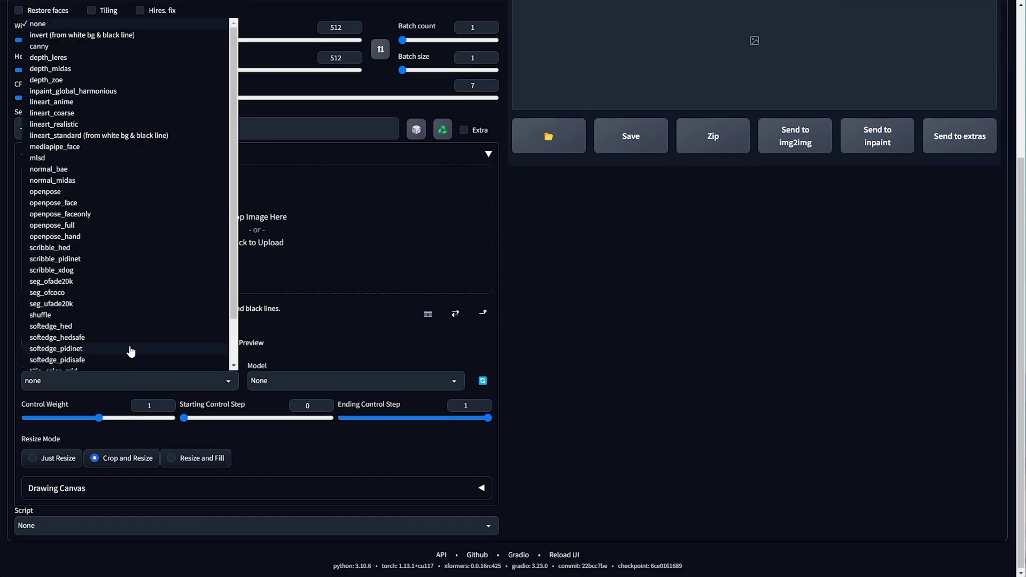
{"action": "scroll", "coordinate": [130, 347], "scroll_direction": "up", "scroll_amount": 2}
{"action": "left_click", "coordinate": [101, 153]}
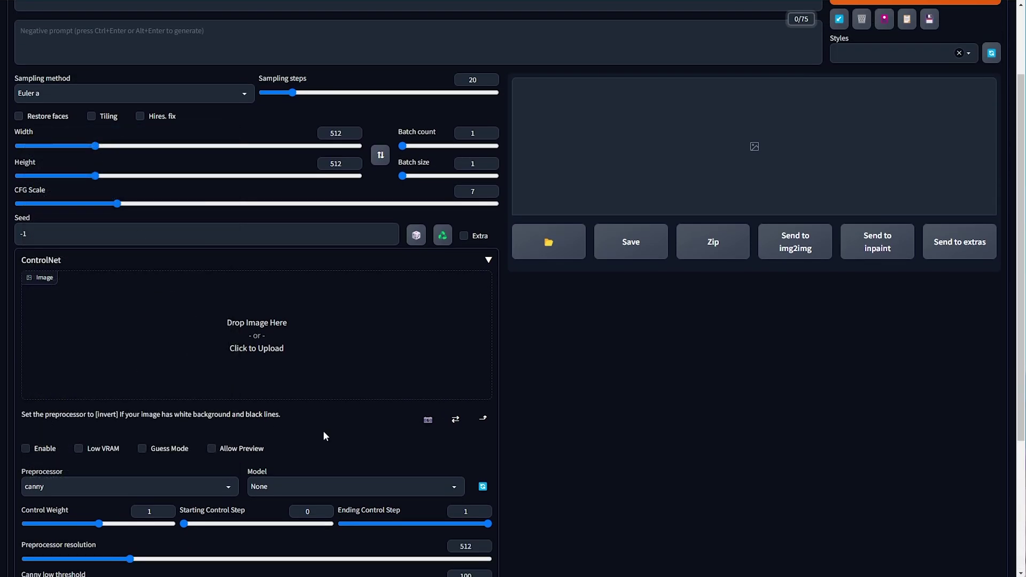
Check the ControlNet model list, which offers only None, keeping canny as the preprocessor
{"action": "left_click", "coordinate": [349, 488]}
{"action": "scroll", "coordinate": [349, 489], "scroll_direction": "down", "scroll_amount": 1}
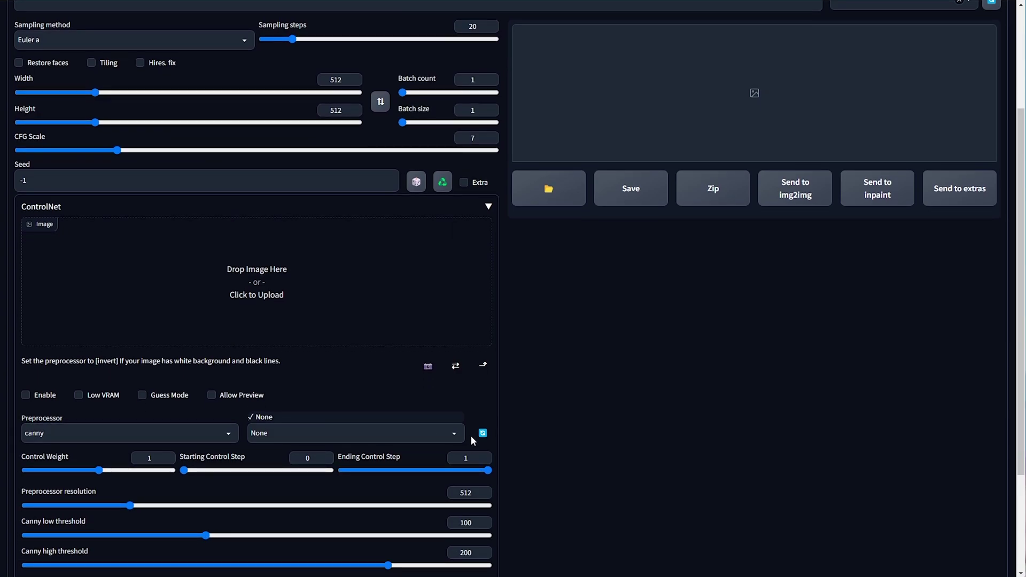
{"action": "left_click", "coordinate": [225, 433]}
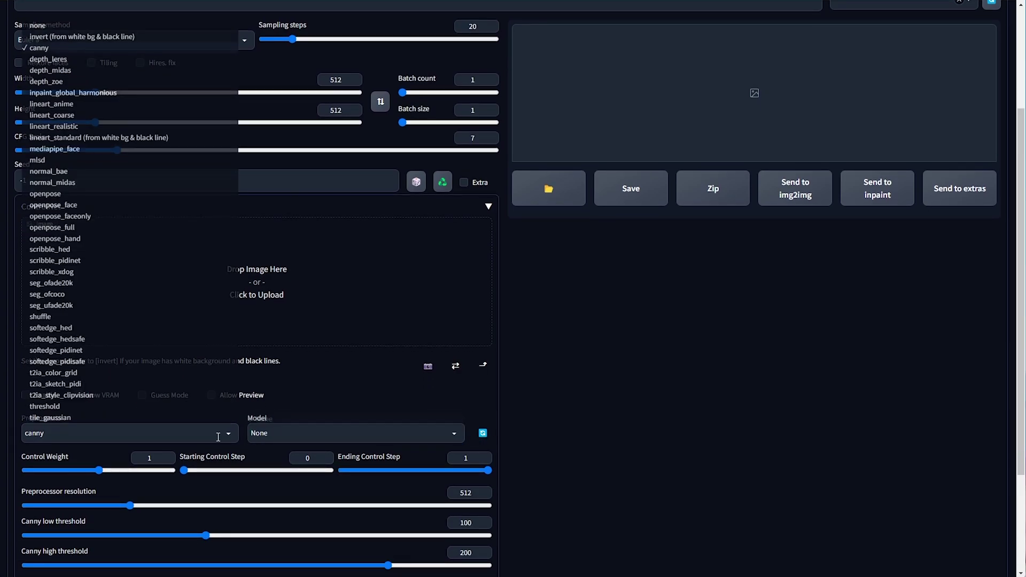
{"action": "scroll", "coordinate": [187, 342], "scroll_direction": "down", "scroll_amount": 3}
{"action": "scroll", "coordinate": [183, 344], "scroll_direction": "up", "scroll_amount": 1}
{"action": "left_click", "coordinate": [102, 338]}
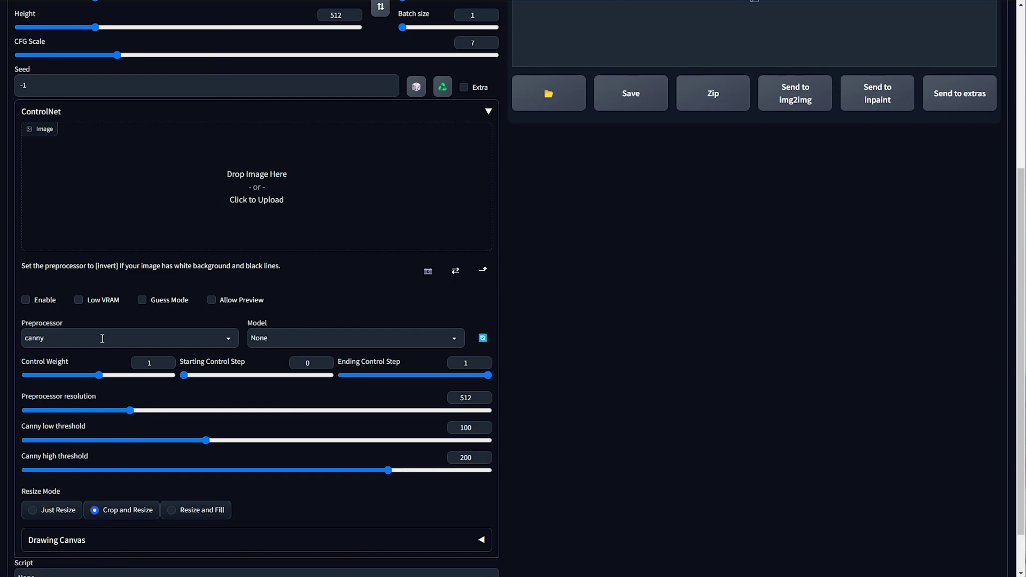
{"action": "left_click", "coordinate": [18, 325]}
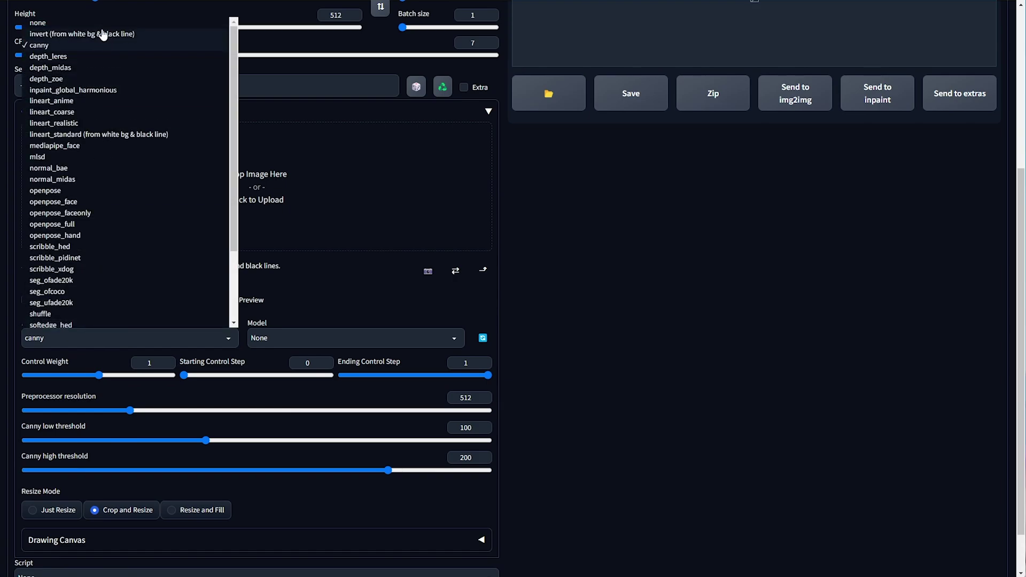
{"action": "left_click", "coordinate": [167, 342]}
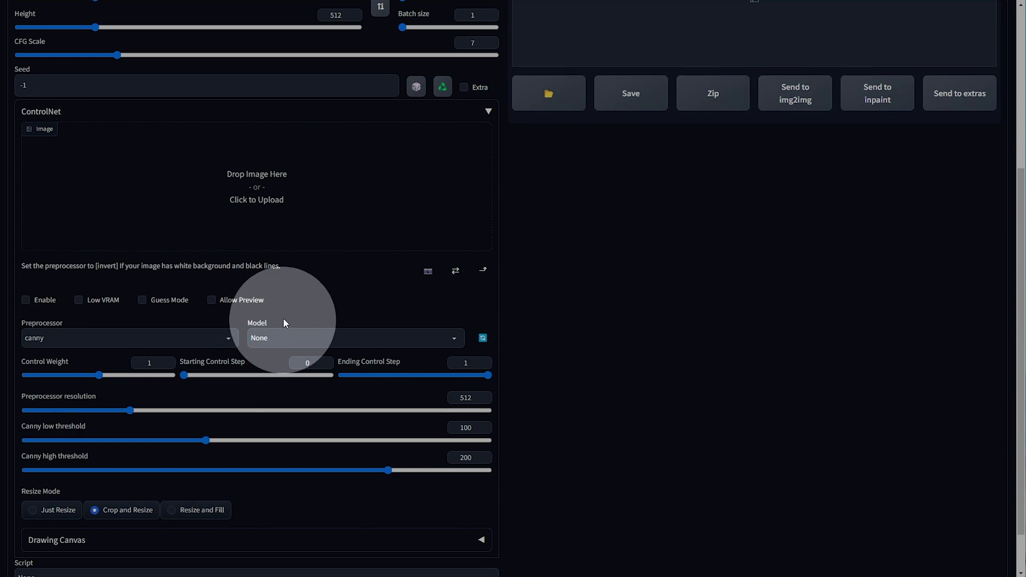
{"action": "key", "text": "alt+Tab"}
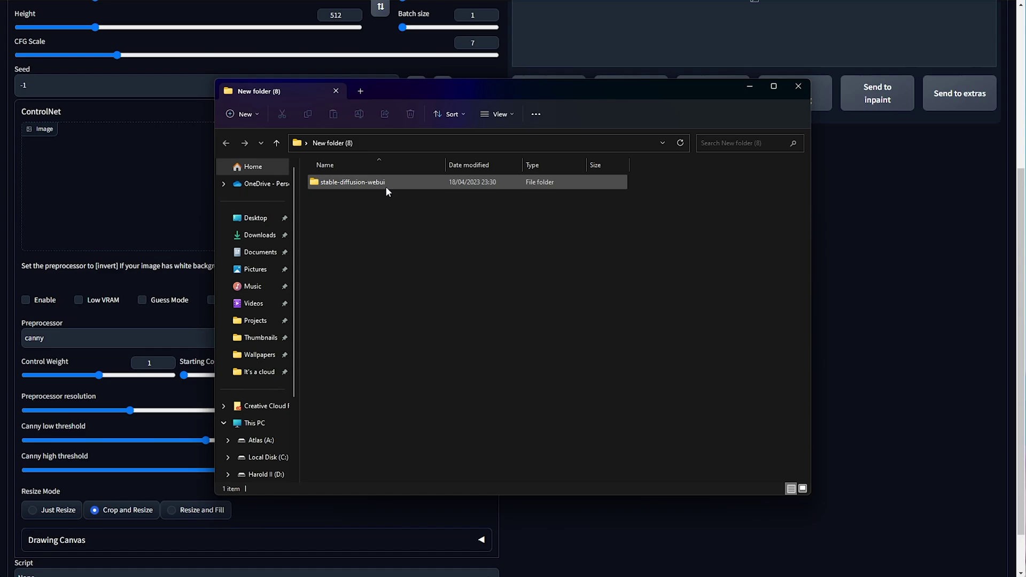
Navigate stable-diffusion-webui > extensions > sd-webui-controlnet > models to view its YAML configs
{"action": "double_click", "coordinate": [380, 185]}
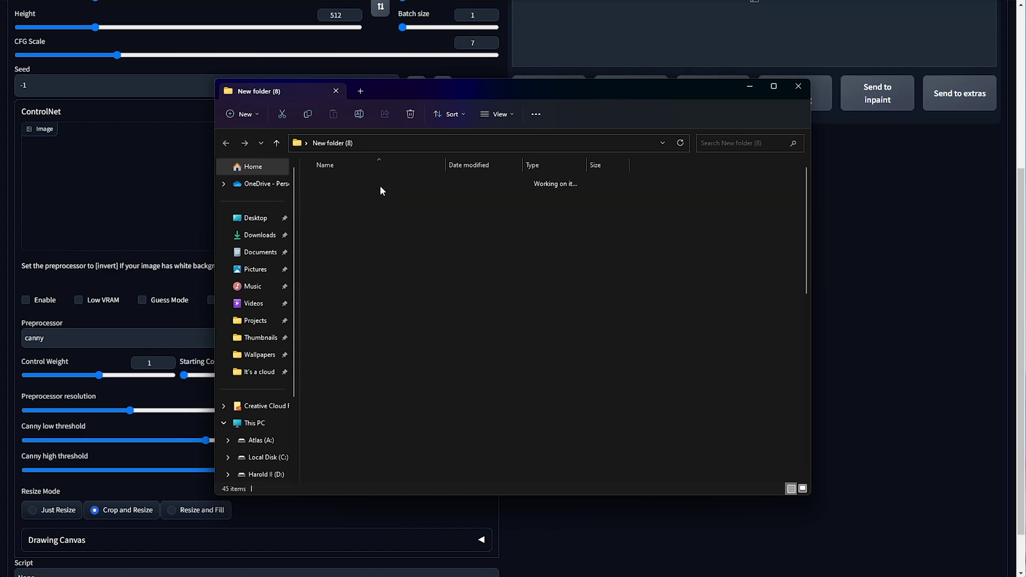
{"action": "double_click", "coordinate": [375, 281]}
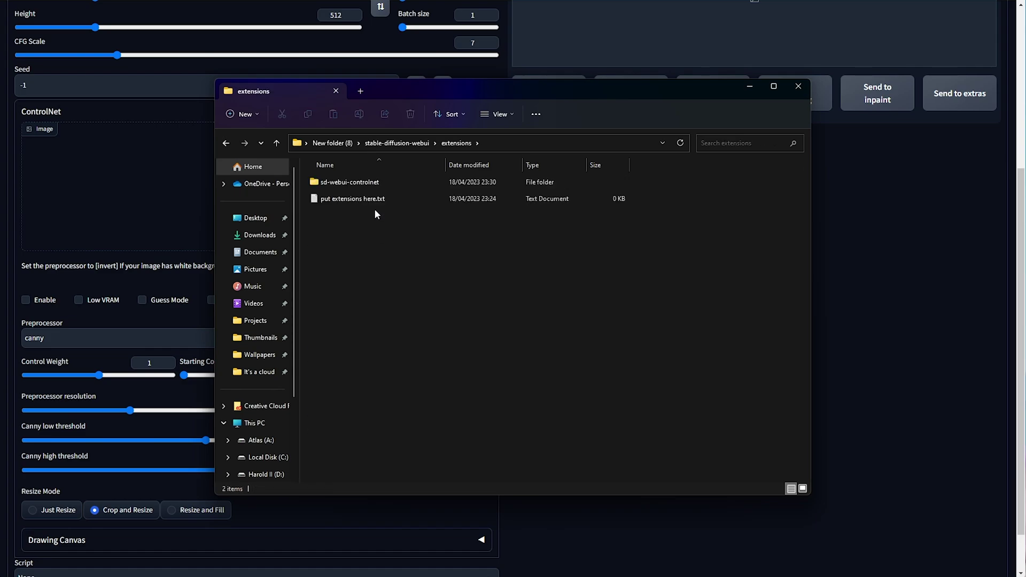
{"action": "left_click", "coordinate": [375, 188]}
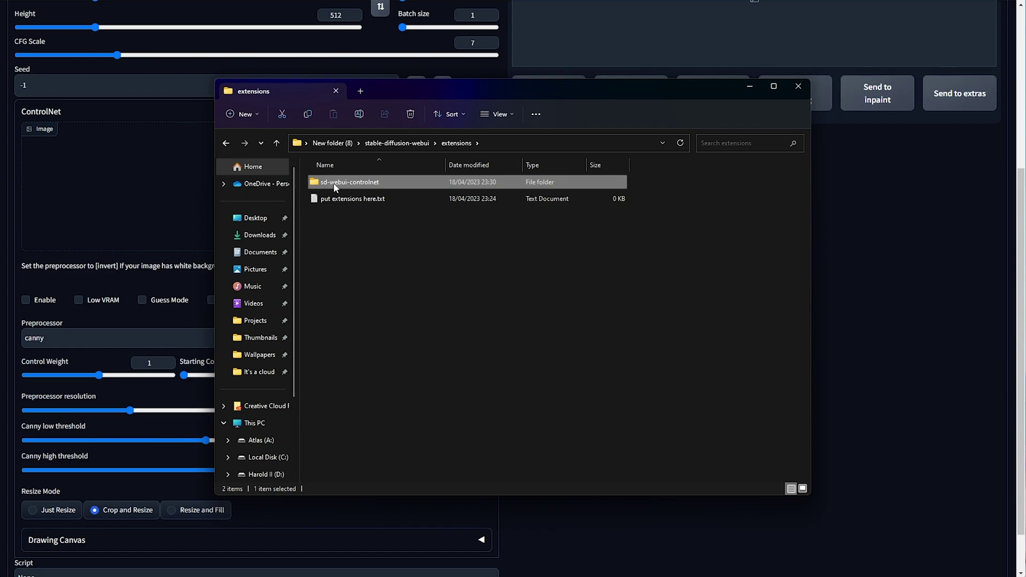
{"action": "double_click", "coordinate": [393, 181]}
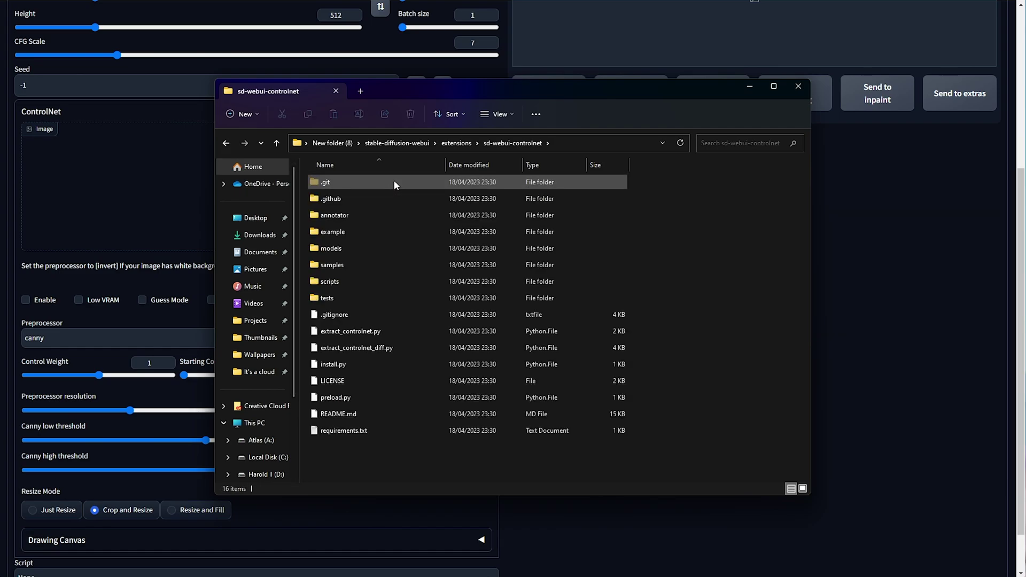
{"action": "double_click", "coordinate": [387, 242]}
{"action": "scroll", "coordinate": [387, 248], "scroll_direction": "down", "scroll_amount": 4}
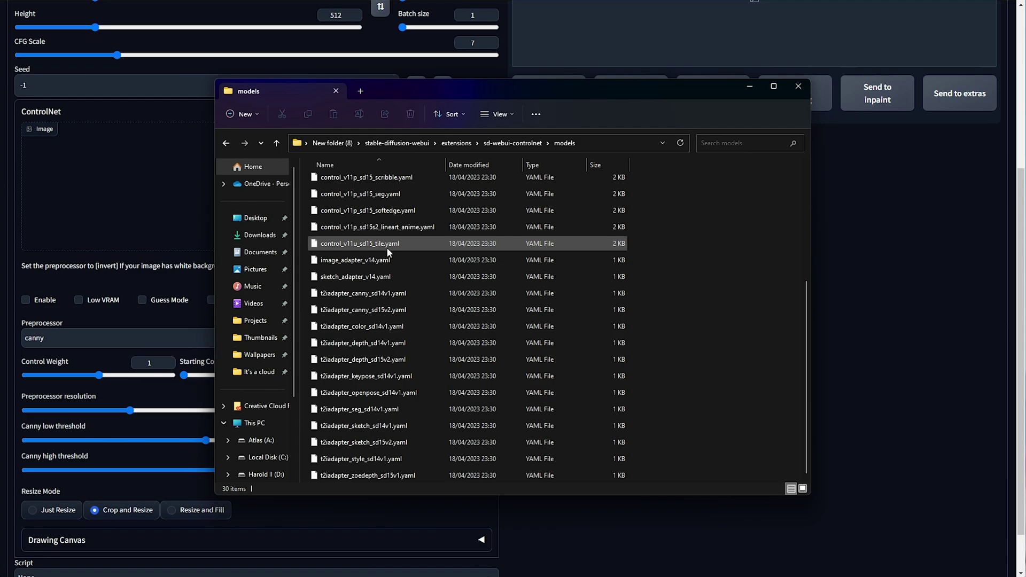
{"action": "scroll", "coordinate": [387, 249], "scroll_direction": "up", "scroll_amount": 4}
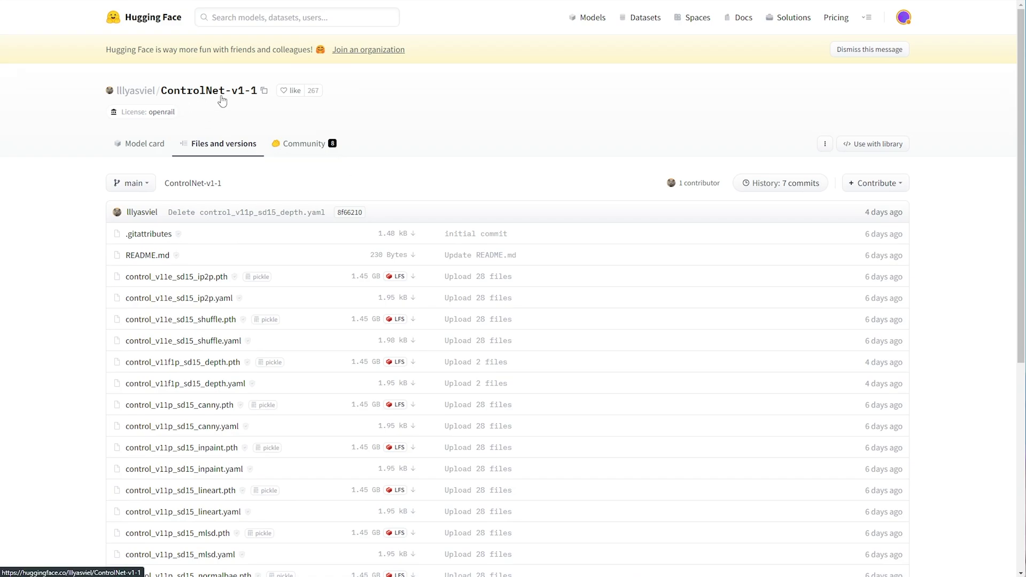
Browse the ControlNet-v1-1 file list on Hugging Face and collect its download links, then close DevTools
{"action": "scroll", "coordinate": [446, 140], "scroll_direction": "down", "scroll_amount": 5}
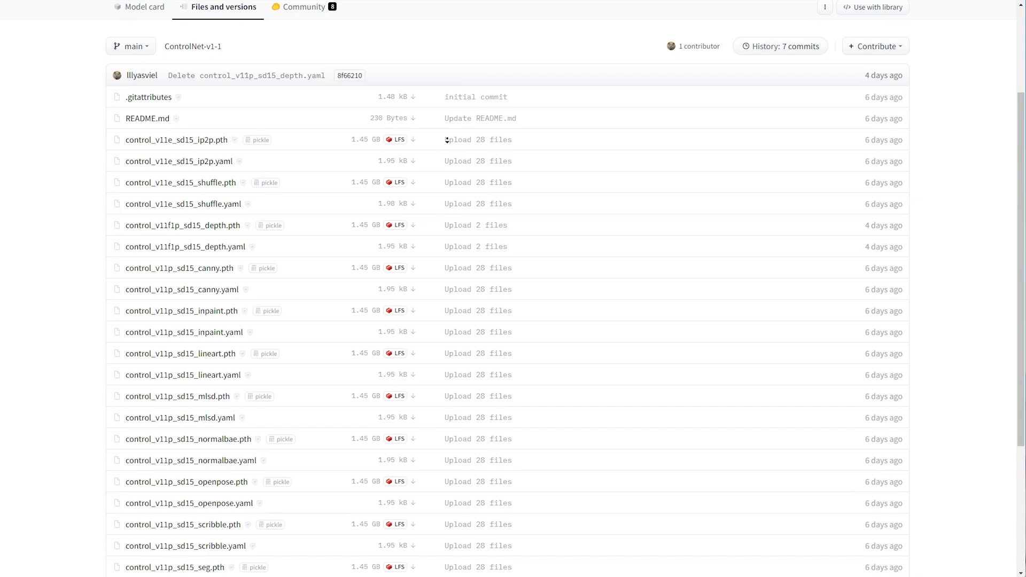
{"action": "scroll", "coordinate": [446, 144], "scroll_direction": "down", "scroll_amount": 1}
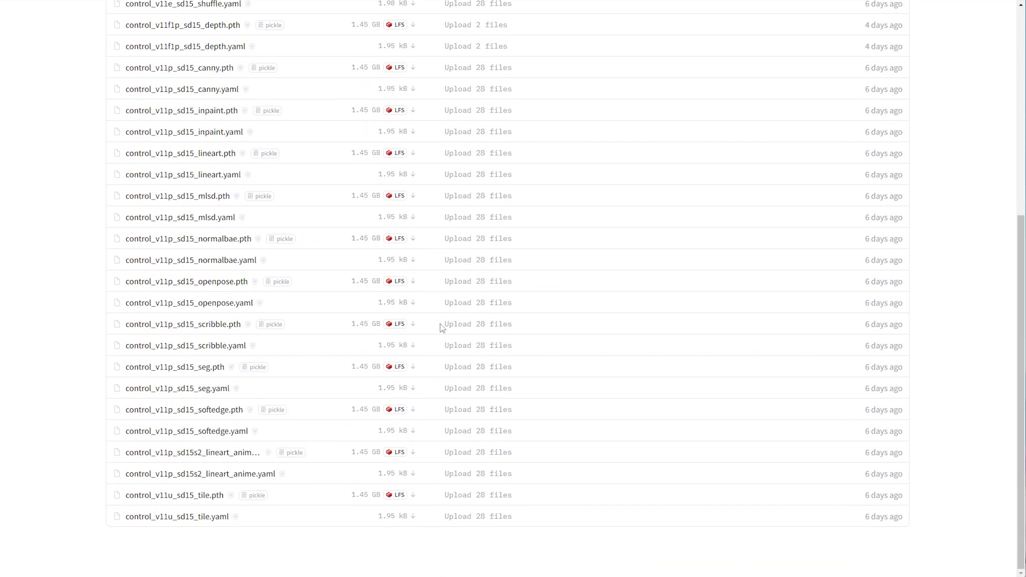
{"action": "scroll", "coordinate": [431, 378], "scroll_direction": "up", "scroll_amount": 5}
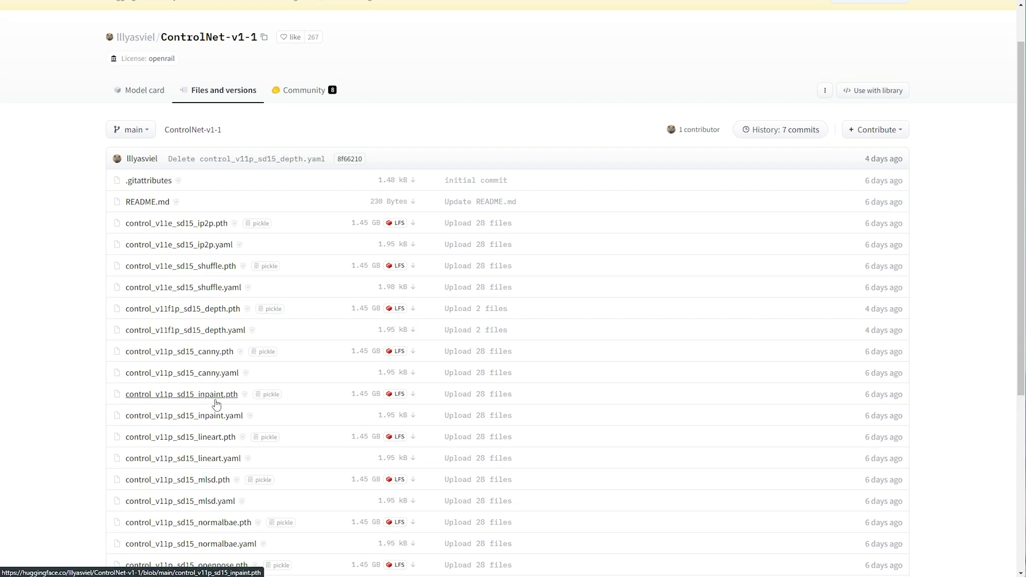
{"action": "scroll", "coordinate": [218, 422], "scroll_direction": "down", "scroll_amount": 5}
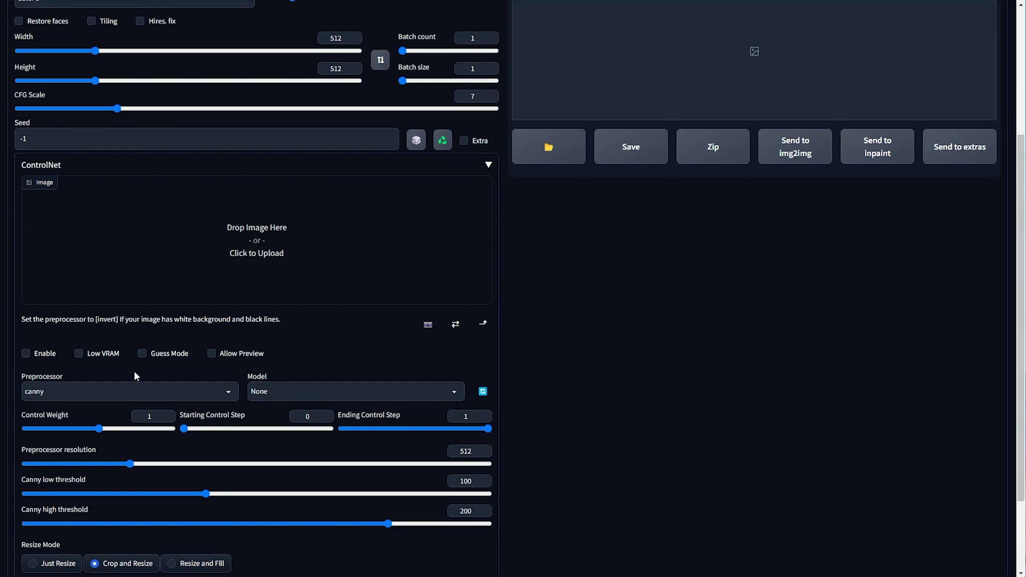
{"action": "left_click", "coordinate": [131, 392]}
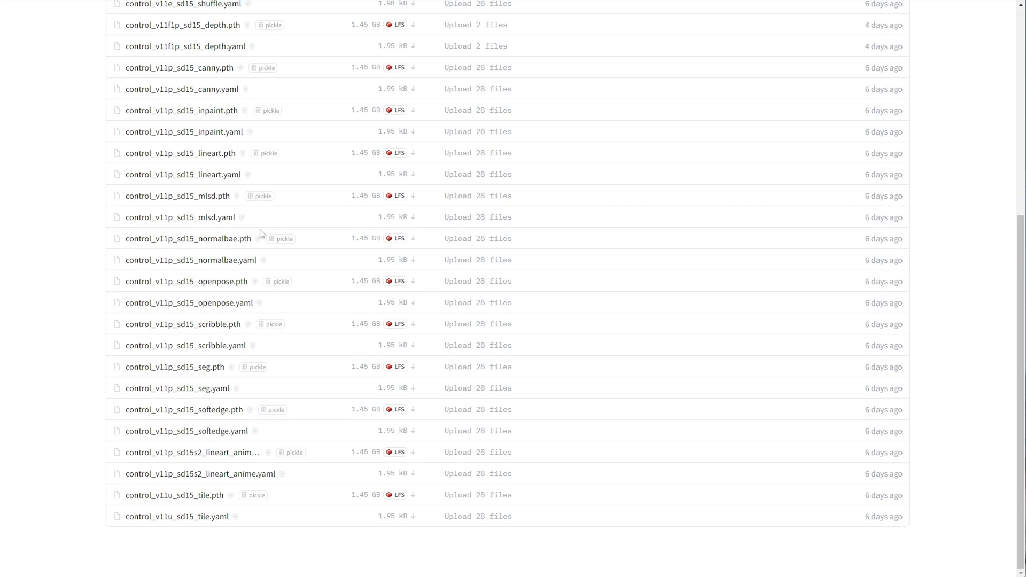
{"action": "scroll", "coordinate": [263, 235], "scroll_direction": "up", "scroll_amount": 5}
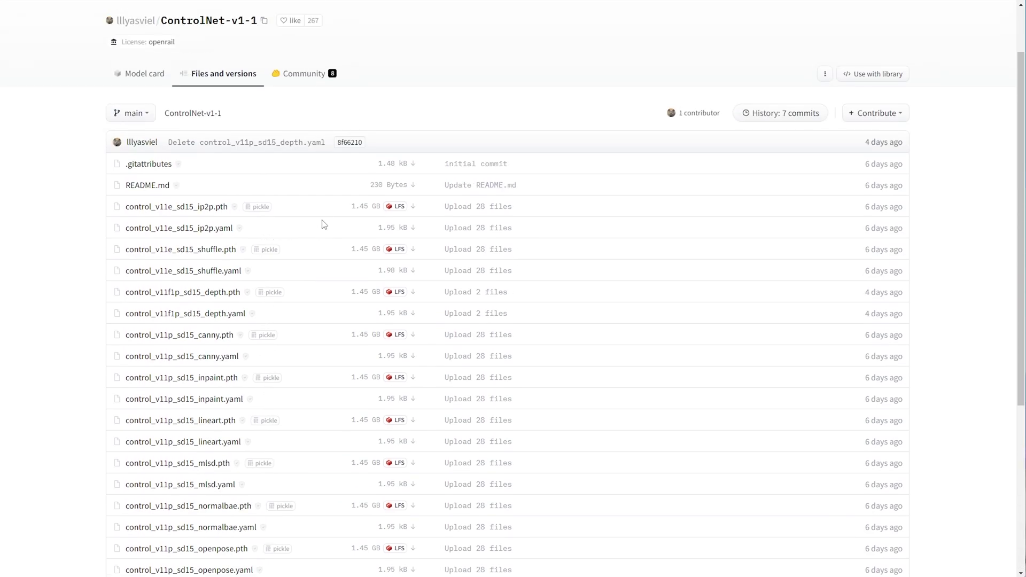
{"action": "middle_click", "coordinate": [329, 205]}
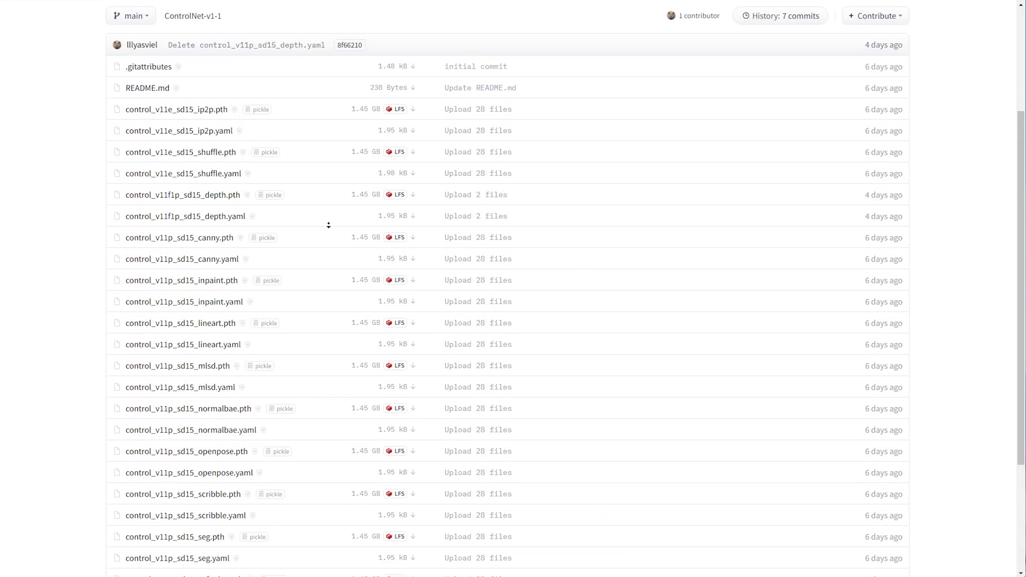
{"action": "left_click", "coordinate": [414, 236]}
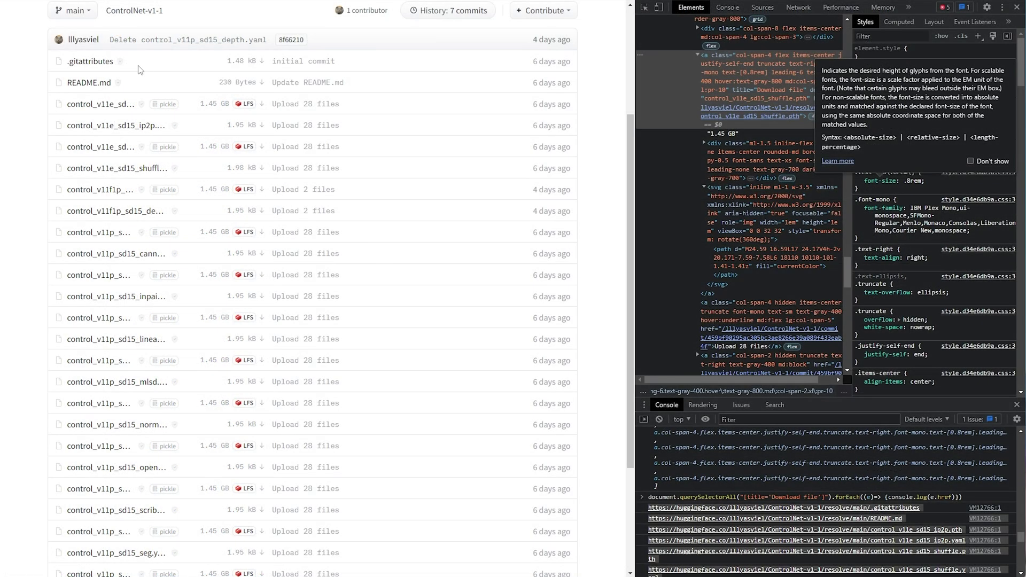
{"action": "scroll", "coordinate": [826, 494], "scroll_direction": "up", "scroll_amount": 5}
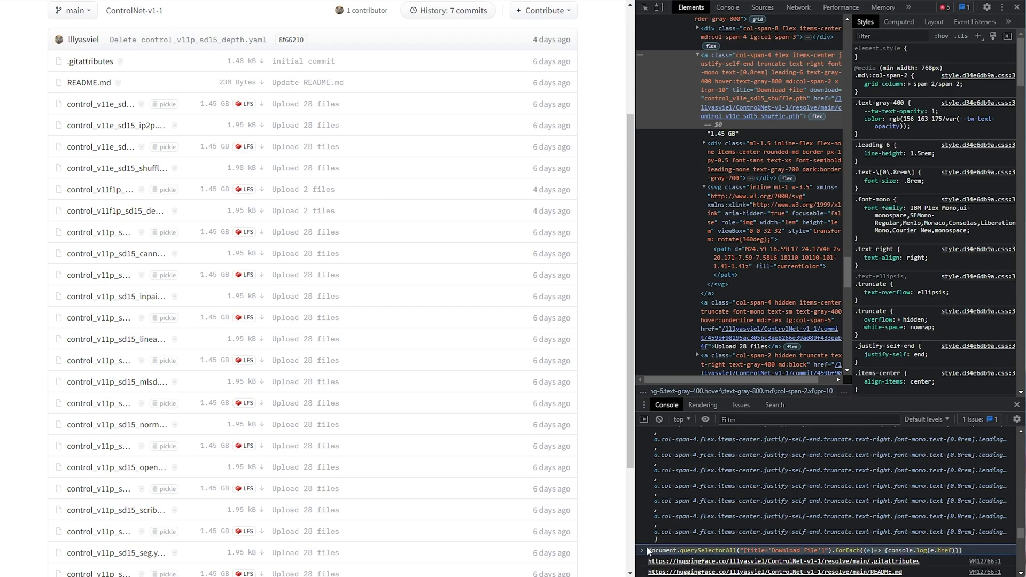
{"action": "scroll", "coordinate": [703, 510], "scroll_direction": "down", "scroll_amount": 5}
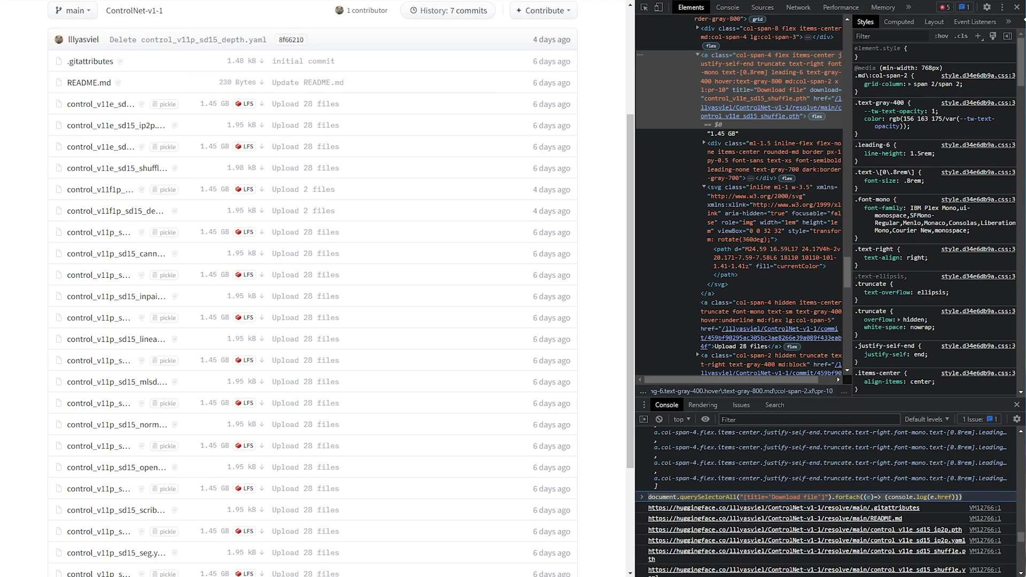
{"action": "key", "text": "F12"}
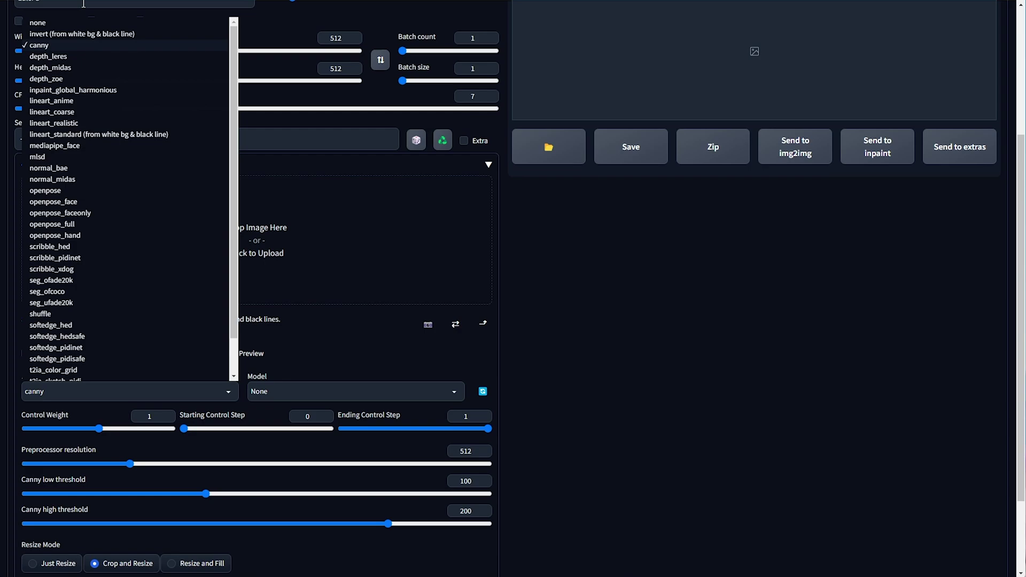
Move the downloaded control_v11 .pth models, such as control_v11e_sd15_shuffle.pth, into the sd-webui-controlnet models folder
{"action": "left_click", "coordinate": [643, 292]}
{"action": "key", "text": "alt+Tab"}
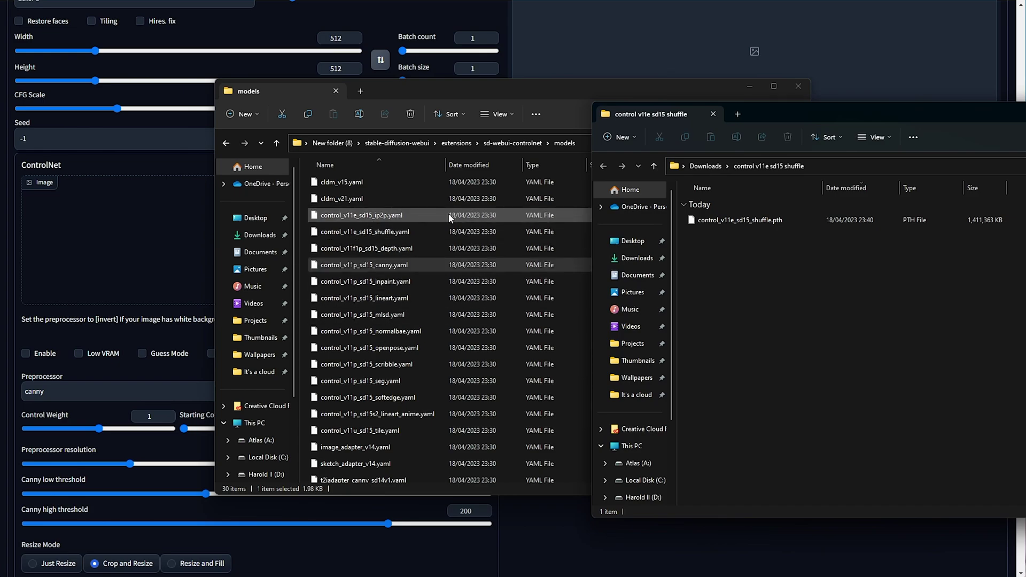
{"action": "left_click", "coordinate": [787, 219]}
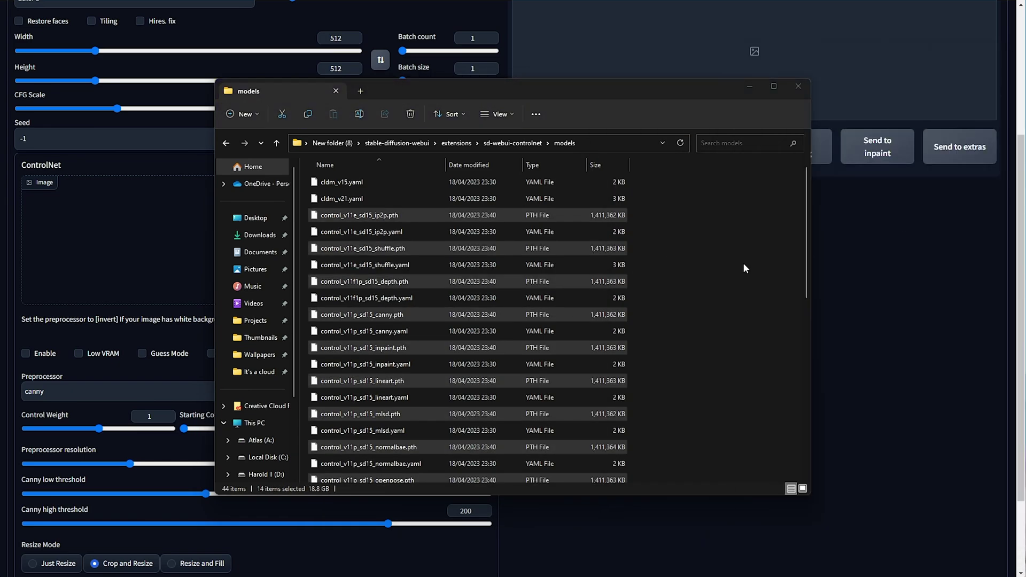
{"action": "scroll", "coordinate": [736, 236], "scroll_direction": "down", "scroll_amount": 7}
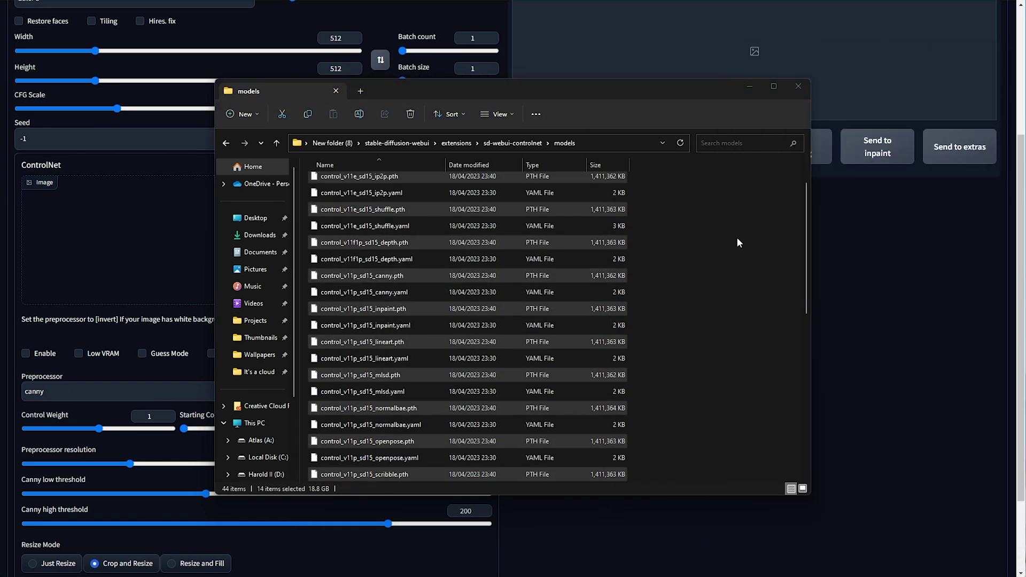
{"action": "scroll", "coordinate": [736, 238], "scroll_direction": "down", "scroll_amount": 2}
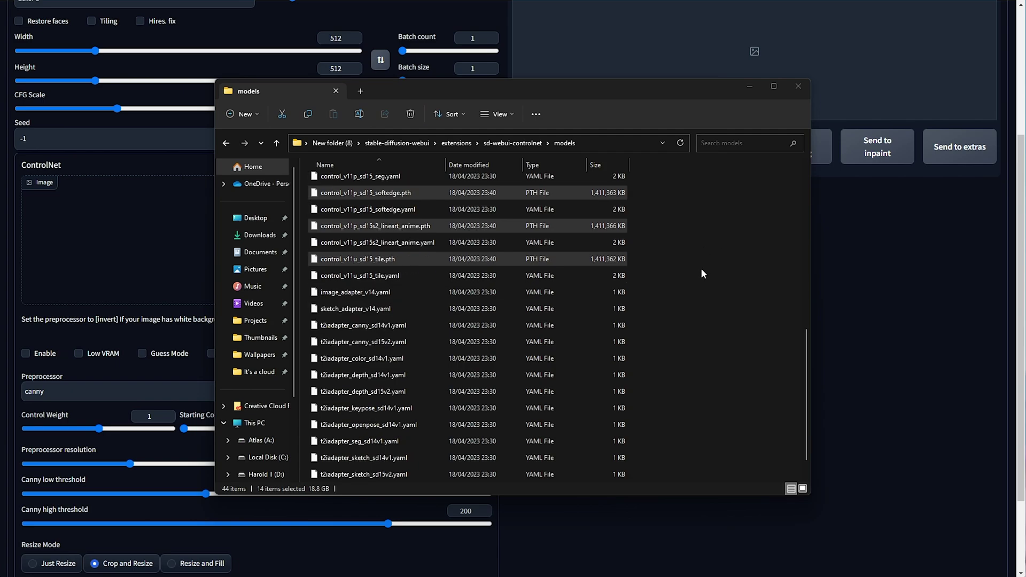
{"action": "scroll", "coordinate": [589, 437], "scroll_direction": "up", "scroll_amount": 9}
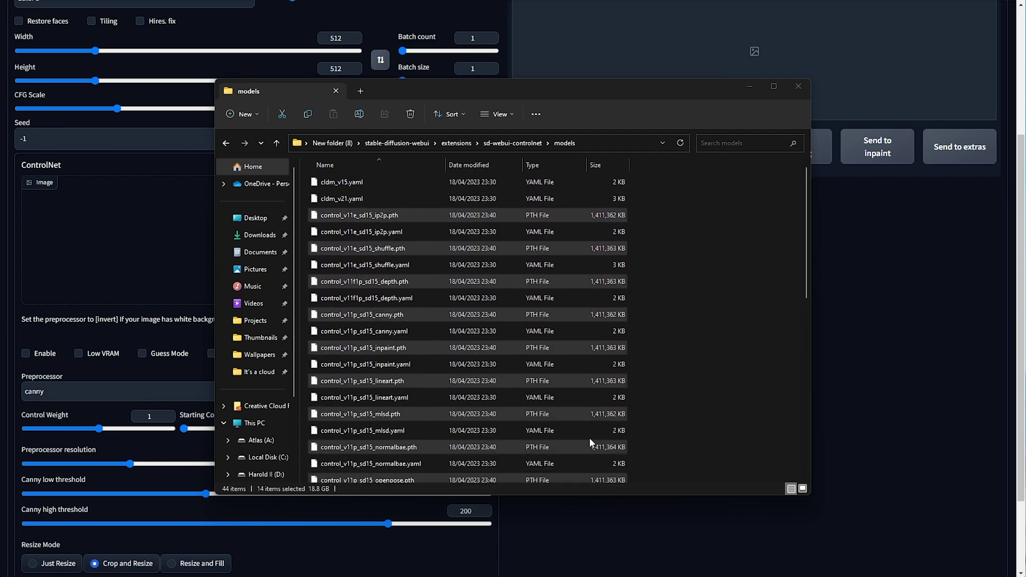
{"action": "scroll", "coordinate": [589, 444], "scroll_direction": "down", "scroll_amount": 9}
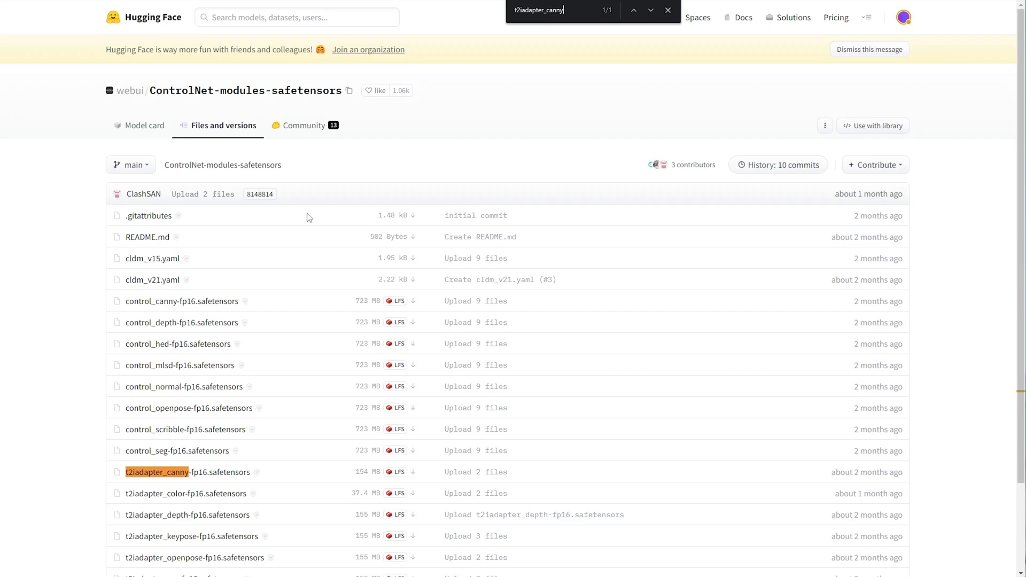
{"action": "scroll", "coordinate": [319, 238], "scroll_direction": "down", "scroll_amount": 2}
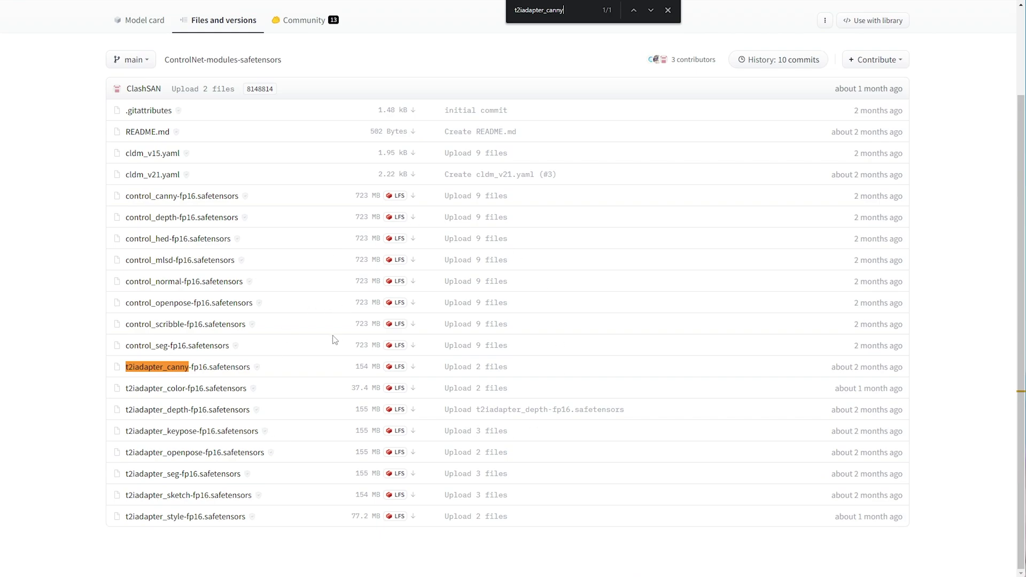
{"action": "key", "text": "alt+Tab"}
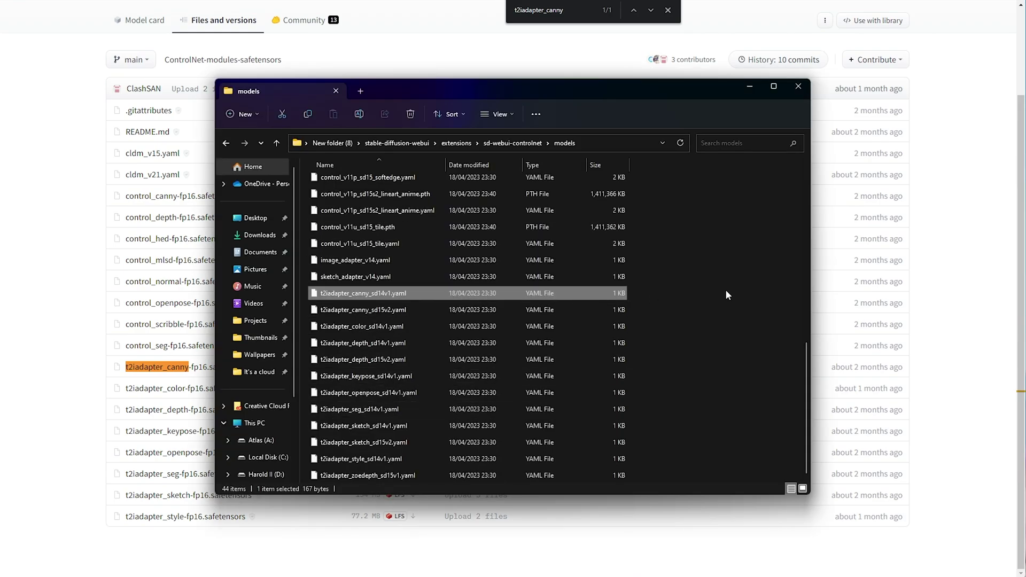
Refresh the ControlNet model list and choose control_v11p_sd15_canny
{"action": "left_click", "coordinate": [528, 472], "text": "shift"}
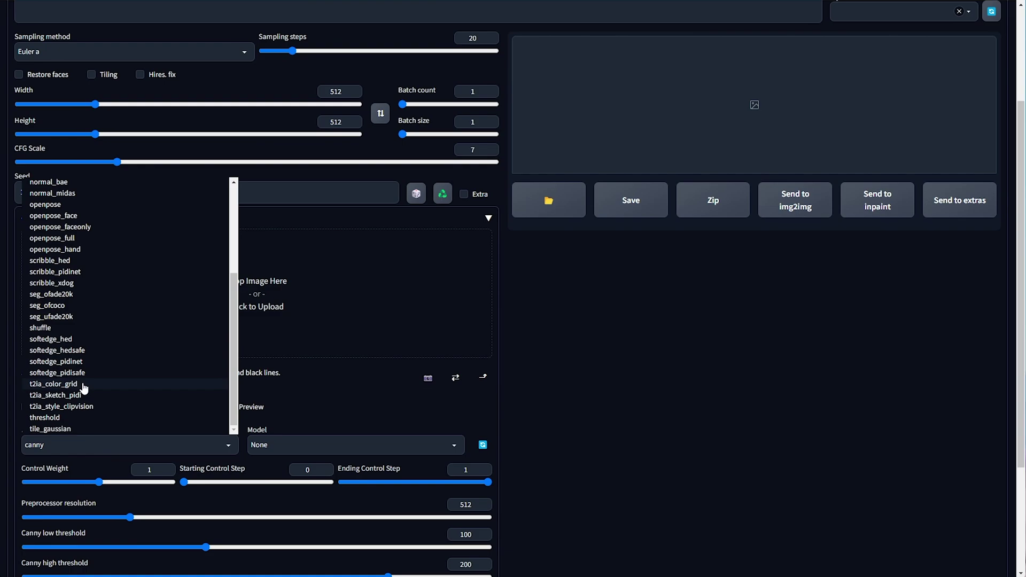
{"action": "scroll", "coordinate": [110, 395], "scroll_direction": "up", "scroll_amount": 8}
{"action": "left_click", "coordinate": [385, 417]}
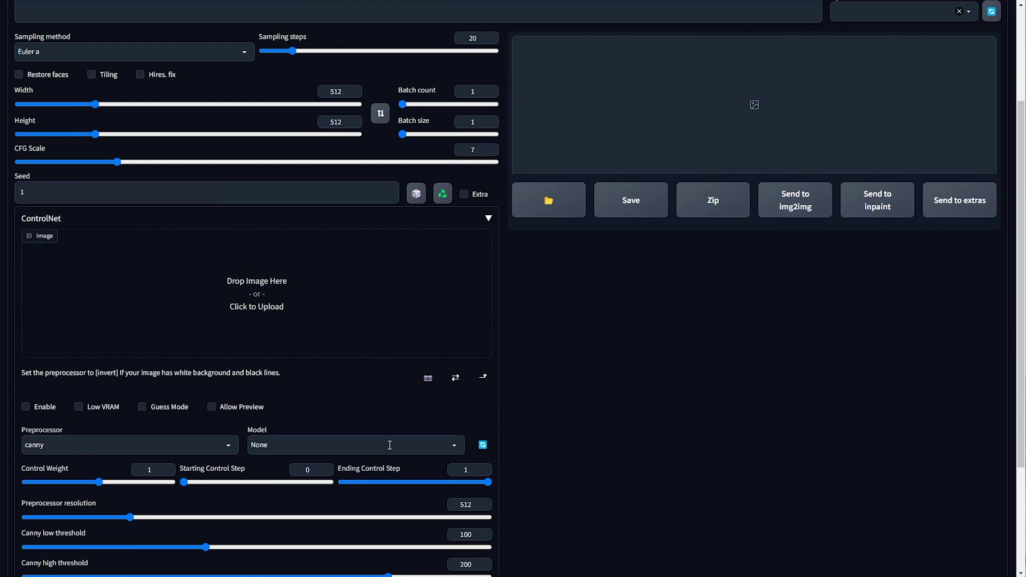
{"action": "left_click", "coordinate": [482, 444]}
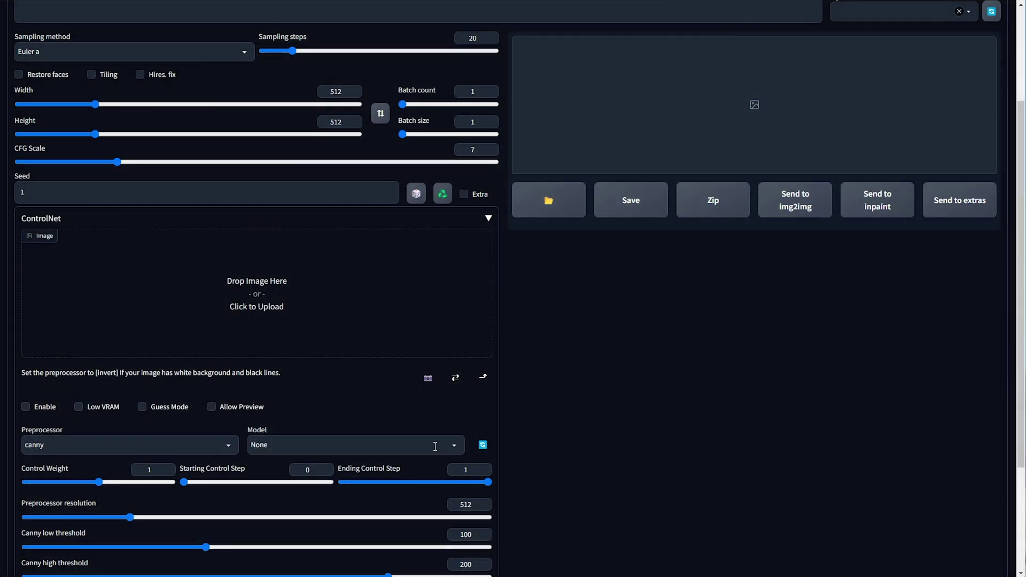
{"action": "left_click", "coordinate": [434, 446]}
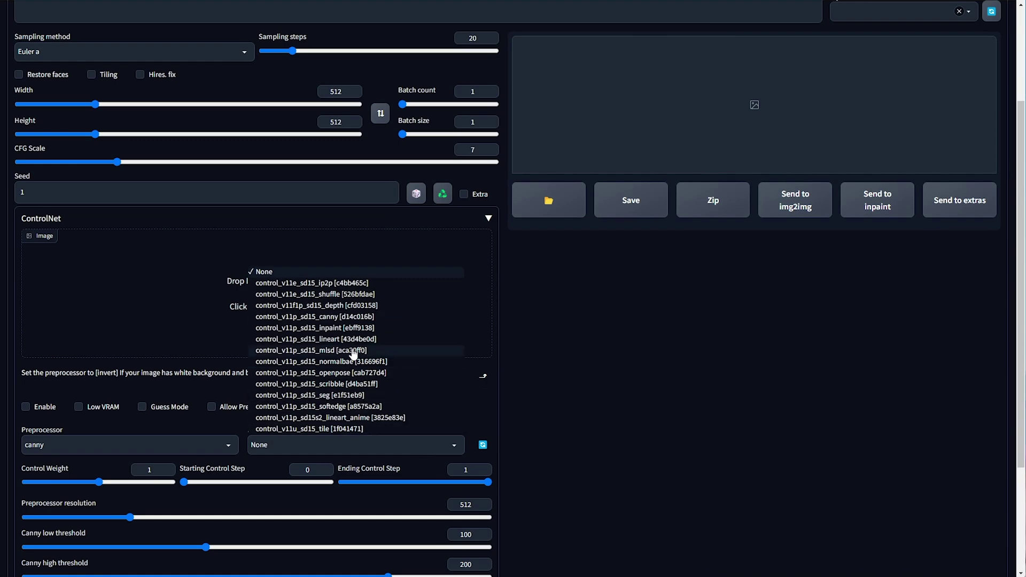
{"action": "left_click", "coordinate": [353, 317]}
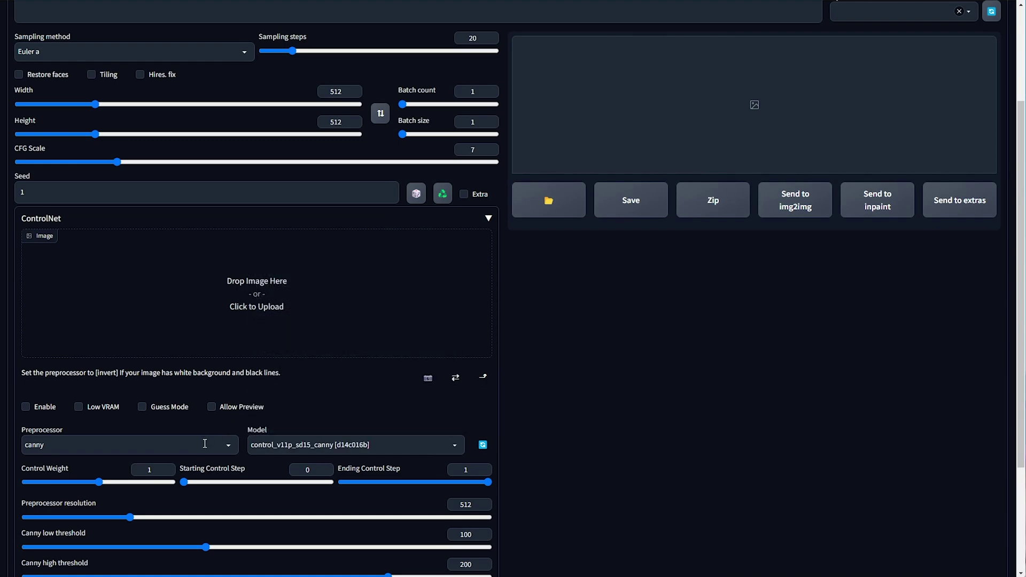
{"action": "left_click", "coordinate": [270, 444]}
{"action": "left_click", "coordinate": [278, 444]}
{"action": "left_click", "coordinate": [327, 443]}
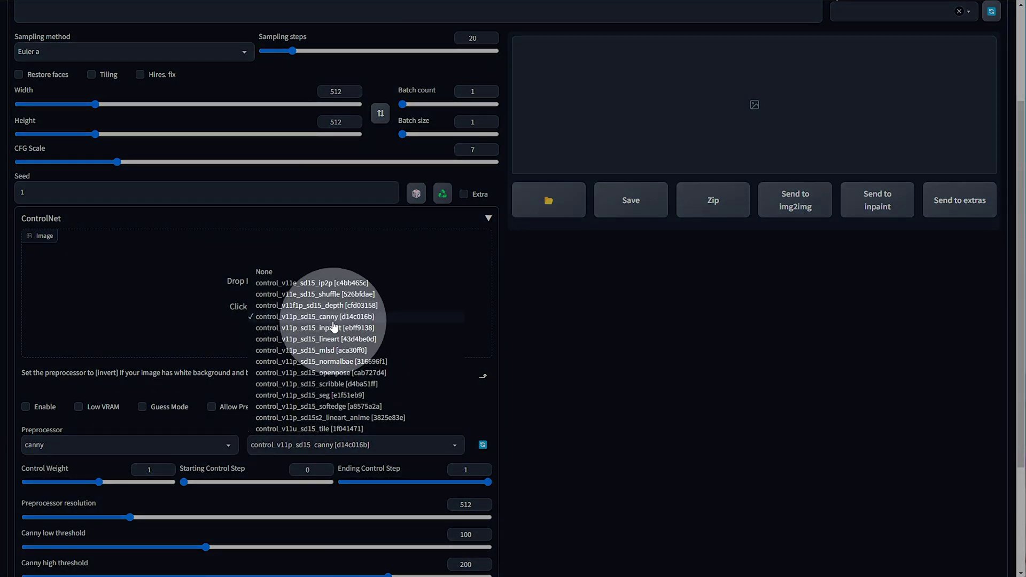
Set the sampler to DPM++ 2S a Karras and enter the prompt 'A man with a beard'
{"action": "scroll", "coordinate": [341, 428], "scroll_direction": "up", "scroll_amount": 3}
{"action": "left_click", "coordinate": [115, 197]}
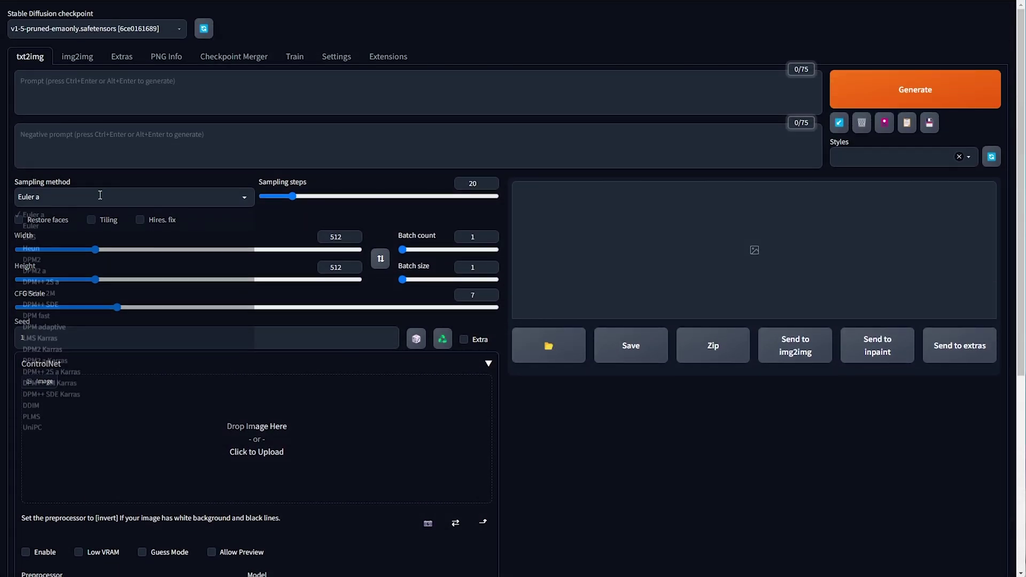
{"action": "left_click", "coordinate": [51, 371]}
{"action": "left_click", "coordinate": [116, 203]}
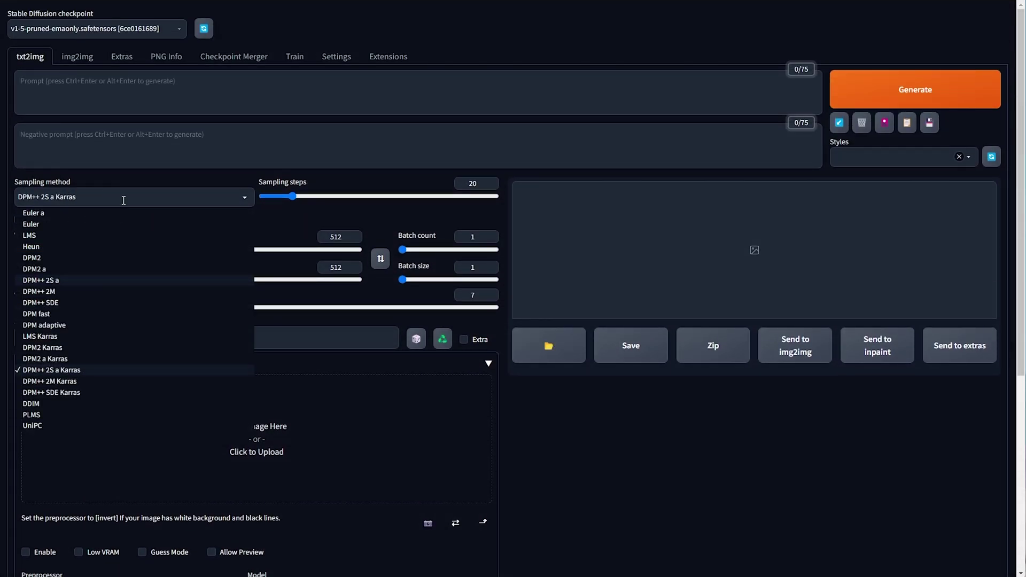
{"action": "left_click", "coordinate": [123, 200]}
{"action": "left_click", "coordinate": [136, 31]}
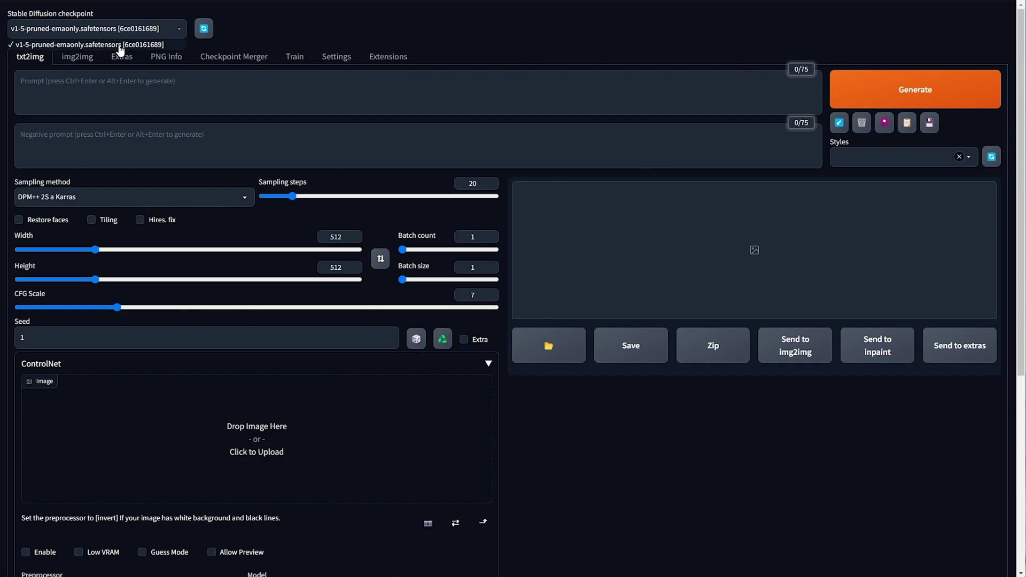
{"action": "left_click", "coordinate": [127, 85]}
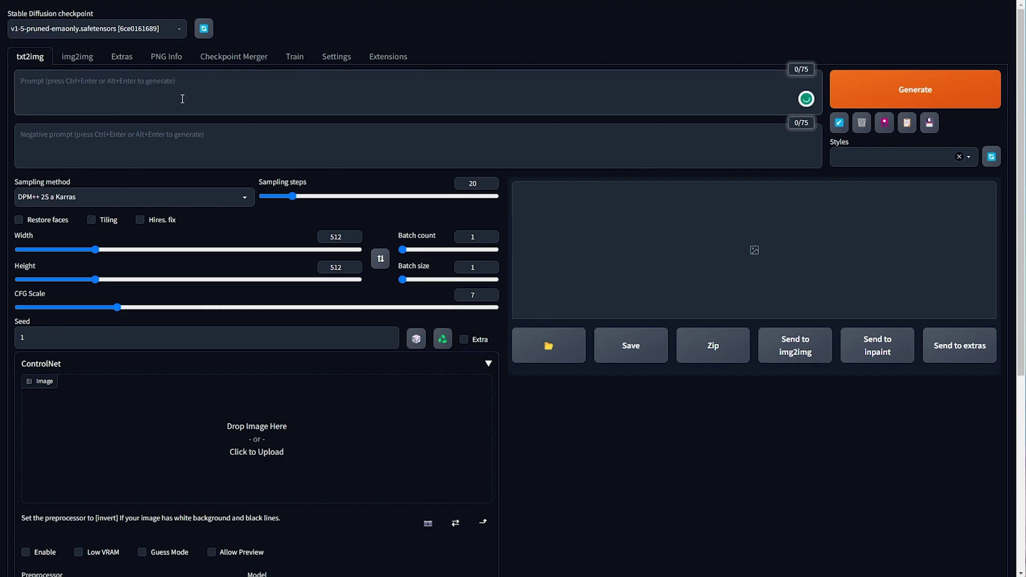
{"action": "type", "text": "A man with a beart"}
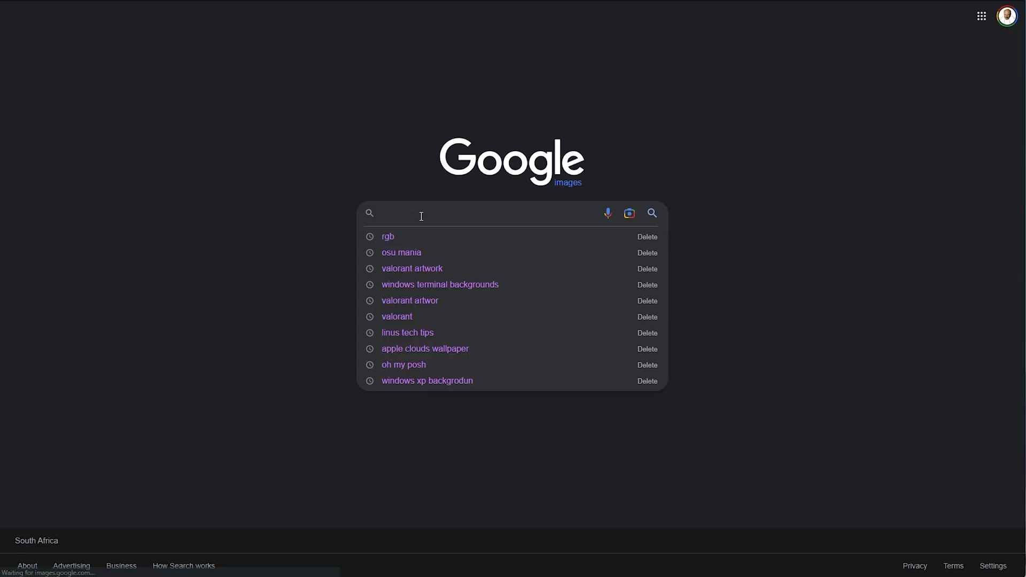
Save a bearded-man photo from Google Images and load it into the ControlNet image box
{"action": "type", "text": "cinnamon toast ken"}
{"action": "key", "text": "Return"}
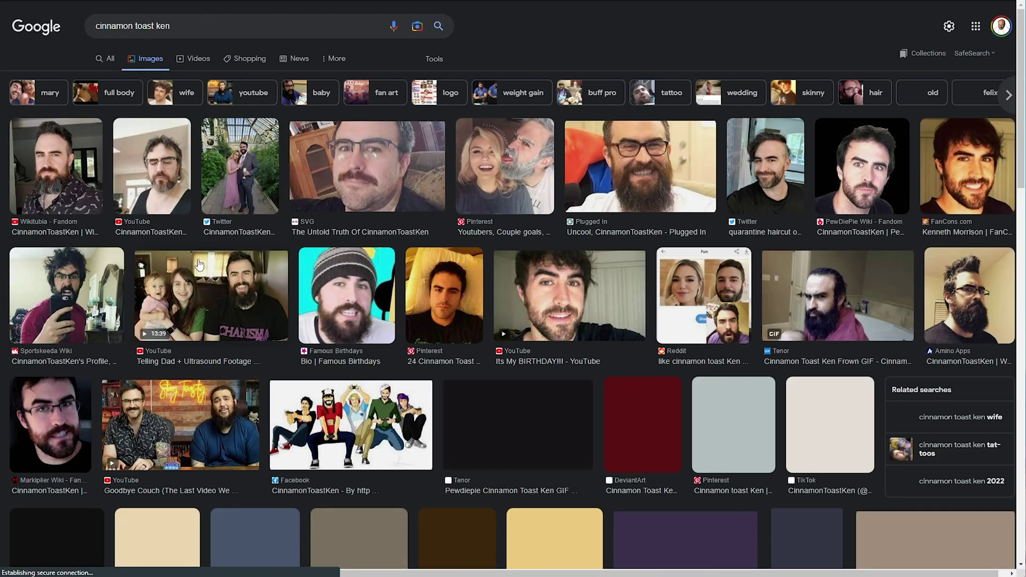
{"action": "left_click", "coordinate": [56, 165]}
{"action": "right_click", "coordinate": [754, 203]}
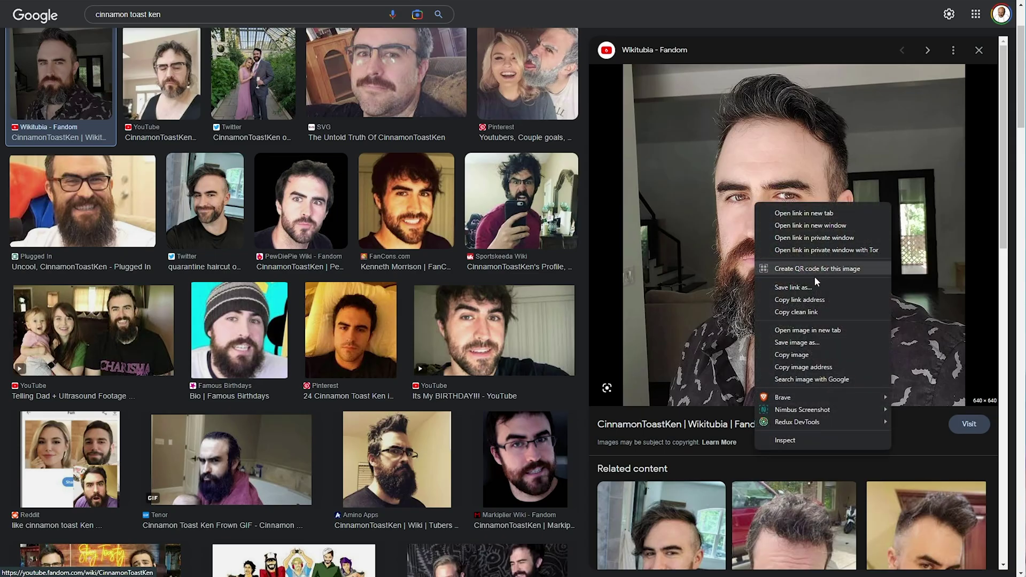
{"action": "left_click", "coordinate": [819, 345]}
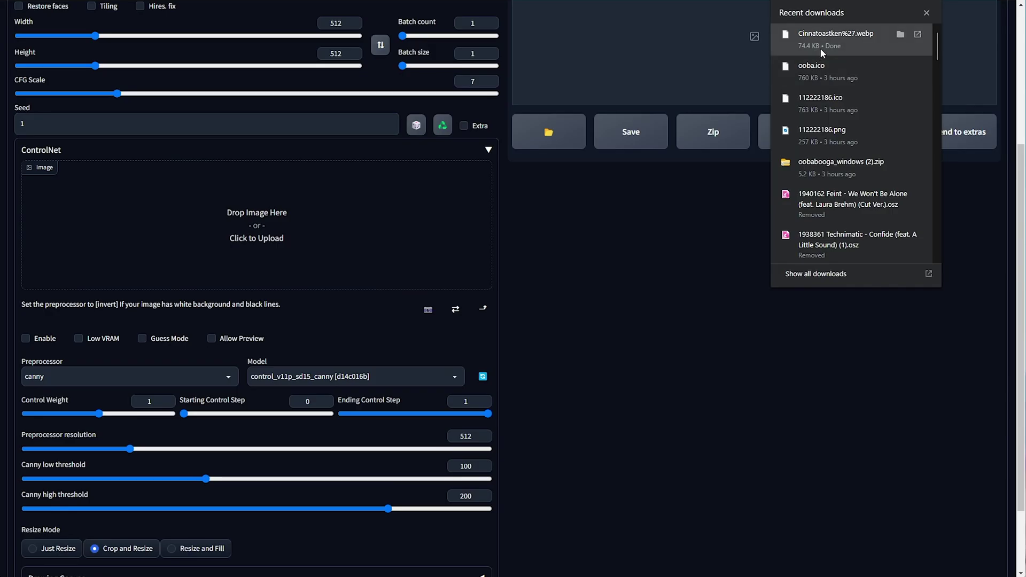
{"action": "left_click_drag", "start_coordinate": [835, 37], "coordinate": [256, 241]}
Generate once without ControlNet, then enable ControlNet and regenerate a canny-guided bearded man
{"action": "scroll", "coordinate": [494, 306], "scroll_direction": "up", "scroll_amount": 4}
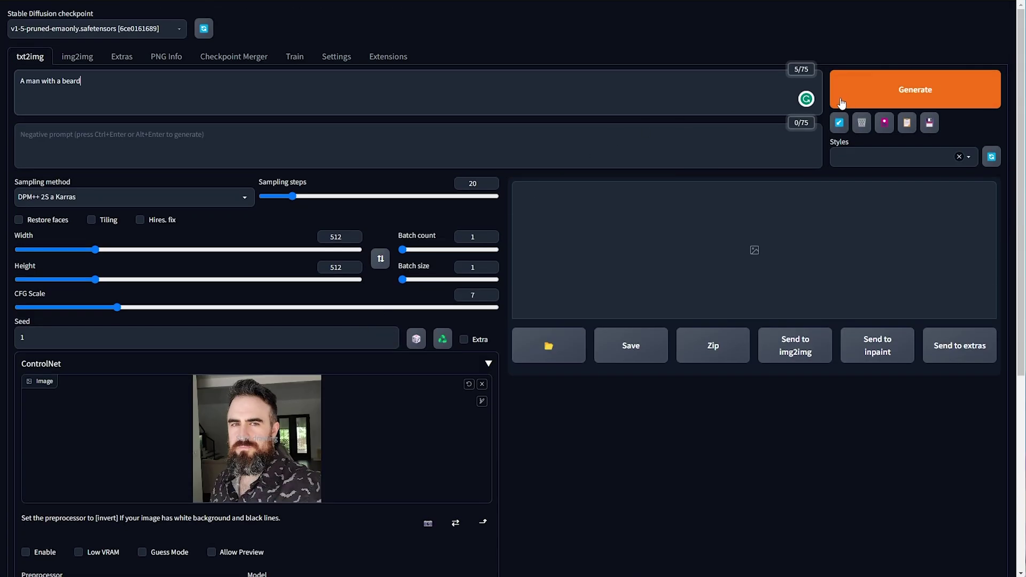
{"action": "left_click", "coordinate": [869, 96]}
{"action": "triple_click", "coordinate": [244, 91]}
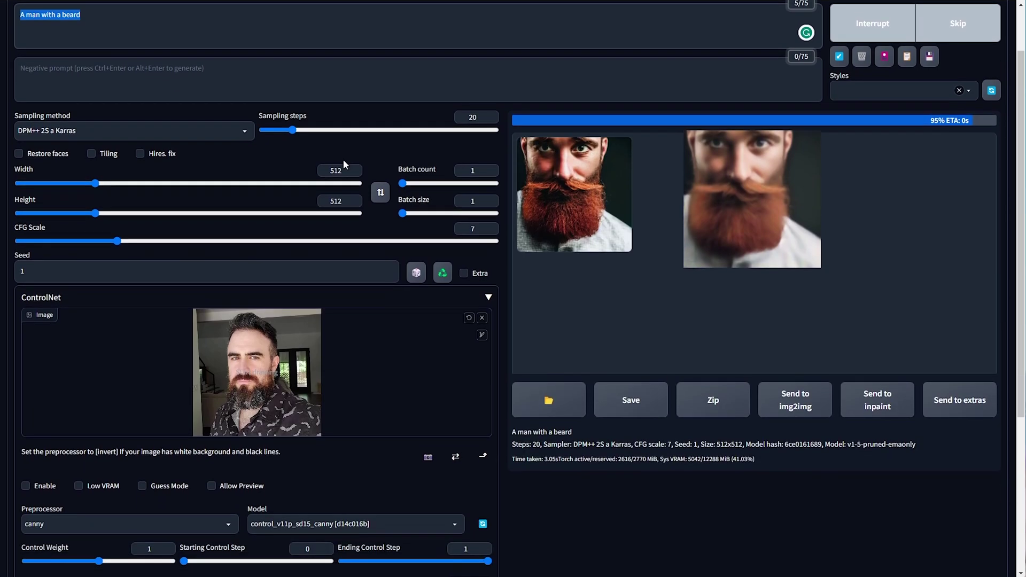
{"action": "scroll", "coordinate": [176, 276], "scroll_direction": "down", "scroll_amount": 3}
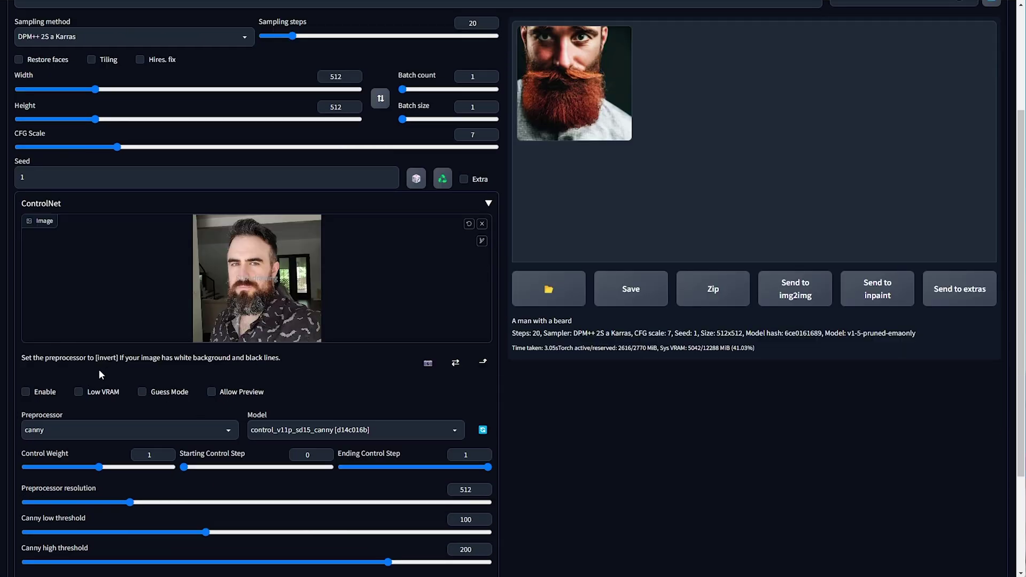
{"action": "left_click", "coordinate": [26, 391]}
{"action": "scroll", "coordinate": [518, 199], "scroll_direction": "up", "scroll_amount": 3}
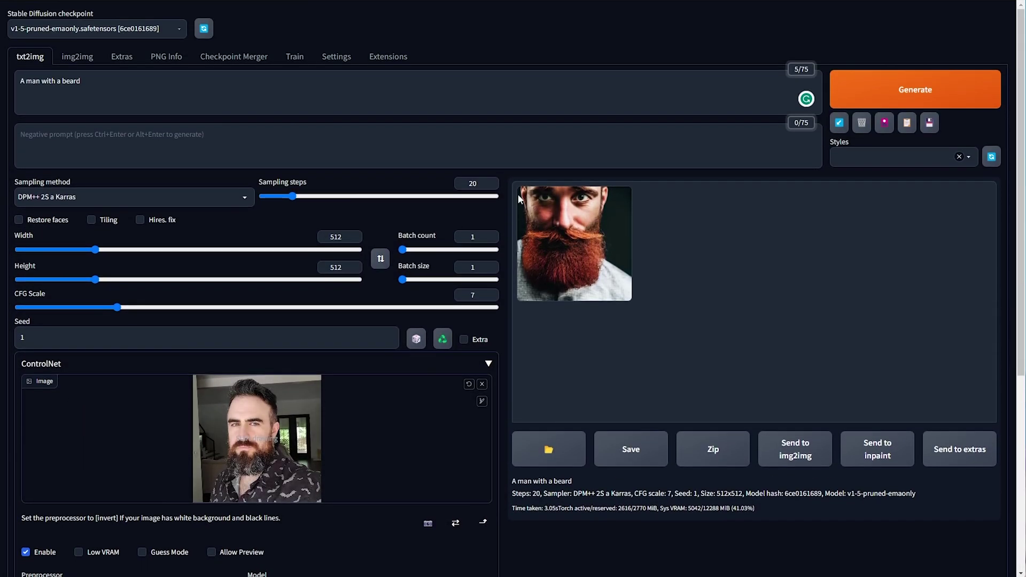
{"action": "left_click", "coordinate": [901, 90]}
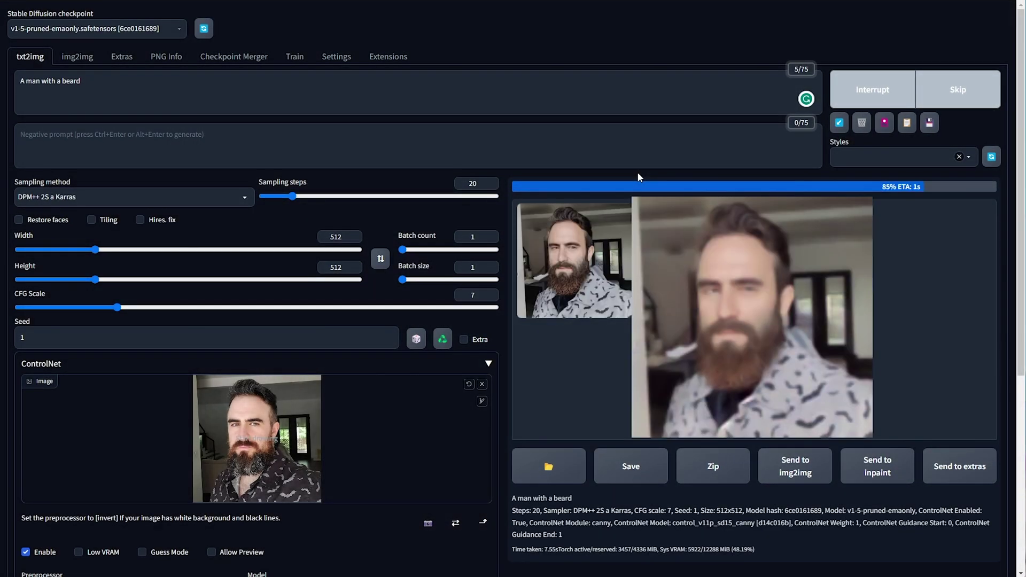
{"action": "left_click", "coordinate": [588, 256]}
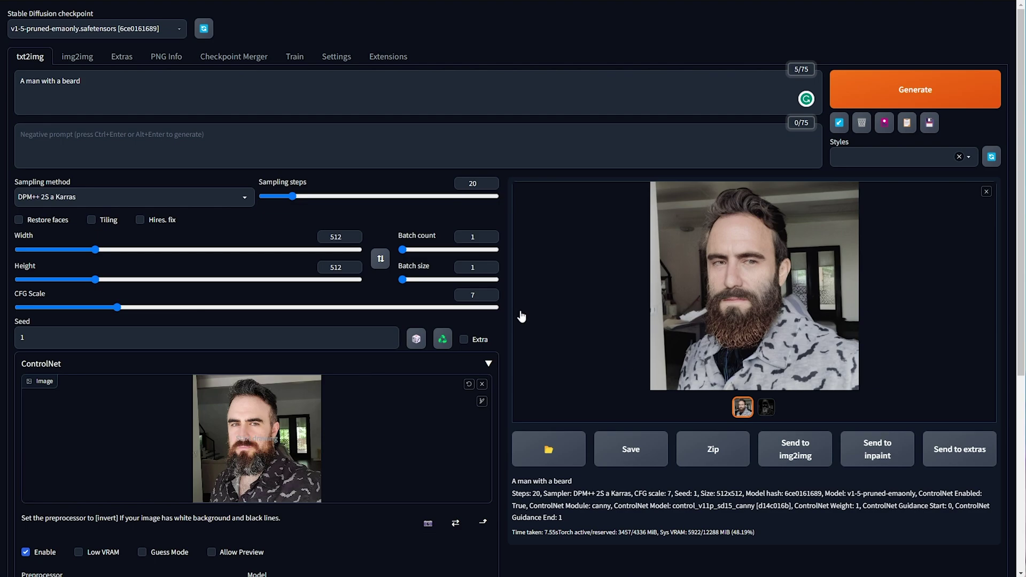
Preview the bat-print-shirt portrait and its canny edge map in the lightbox, then open the Preprocessor dropdown
{"action": "left_click", "coordinate": [78, 58]}
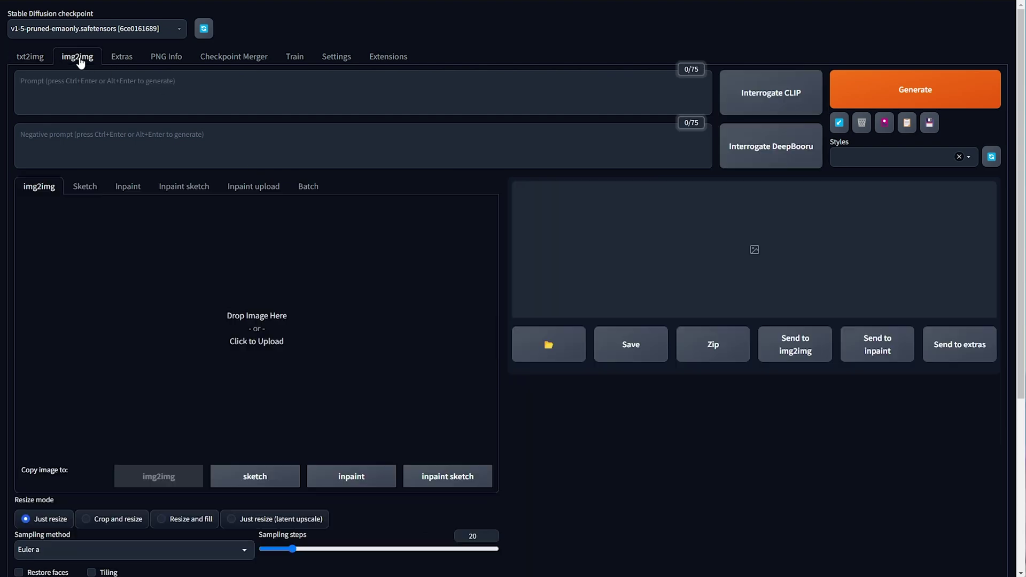
{"action": "left_click", "coordinate": [37, 59]}
{"action": "scroll", "coordinate": [241, 182], "scroll_direction": "down", "scroll_amount": 5}
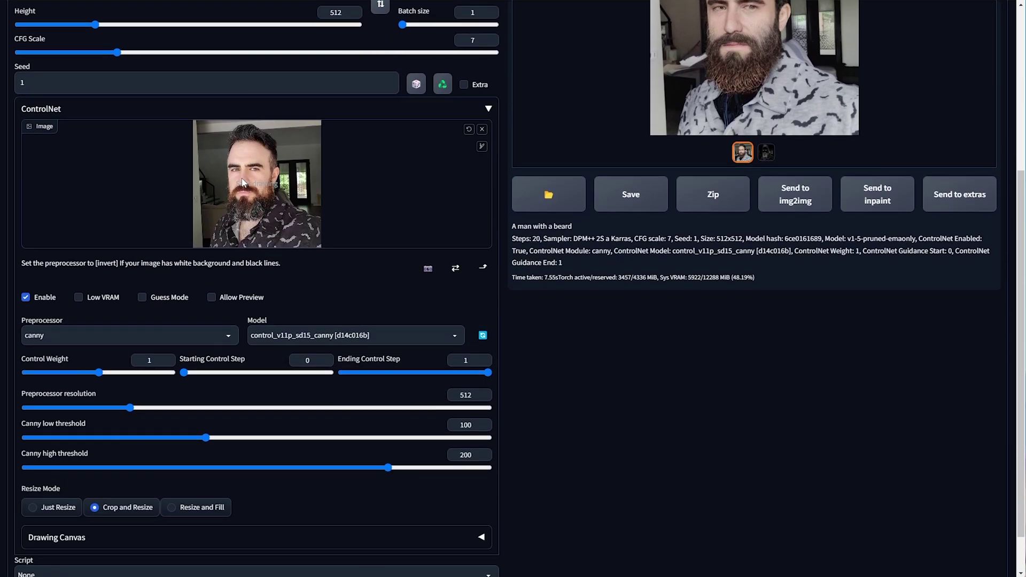
{"action": "scroll", "coordinate": [759, 282], "scroll_direction": "up", "scroll_amount": 4}
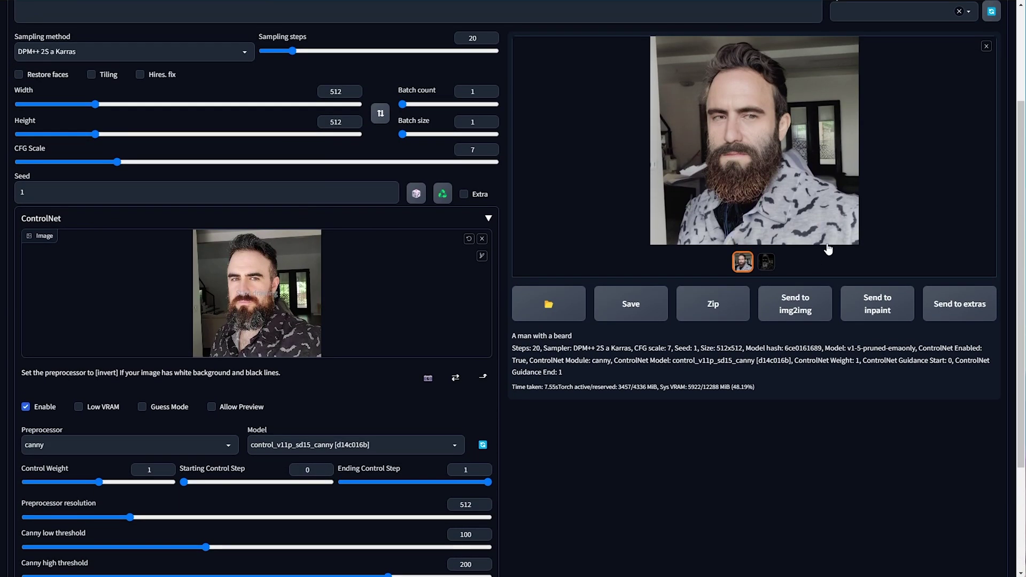
{"action": "left_click", "coordinate": [758, 236]}
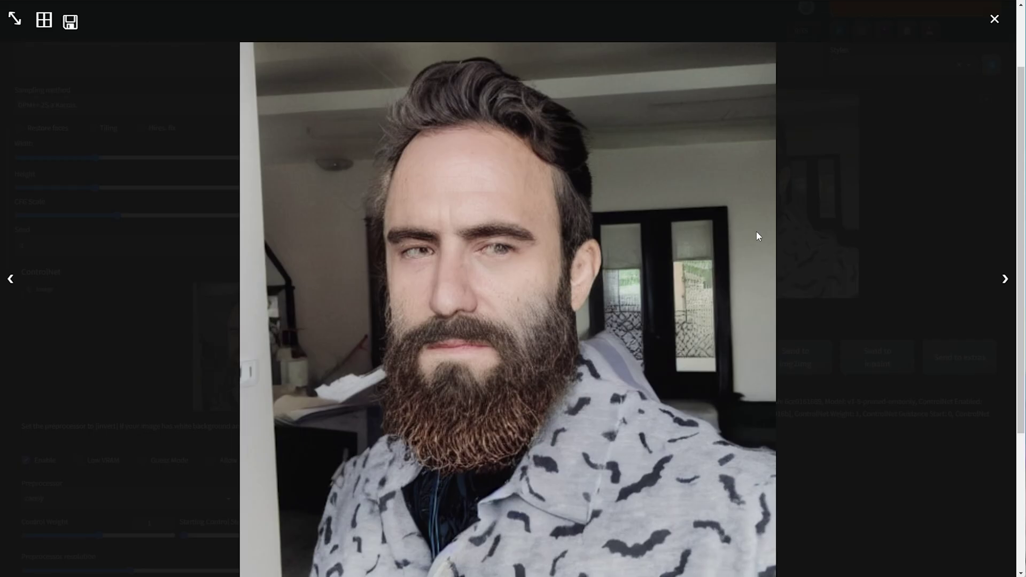
{"action": "left_click", "coordinate": [1003, 279]}
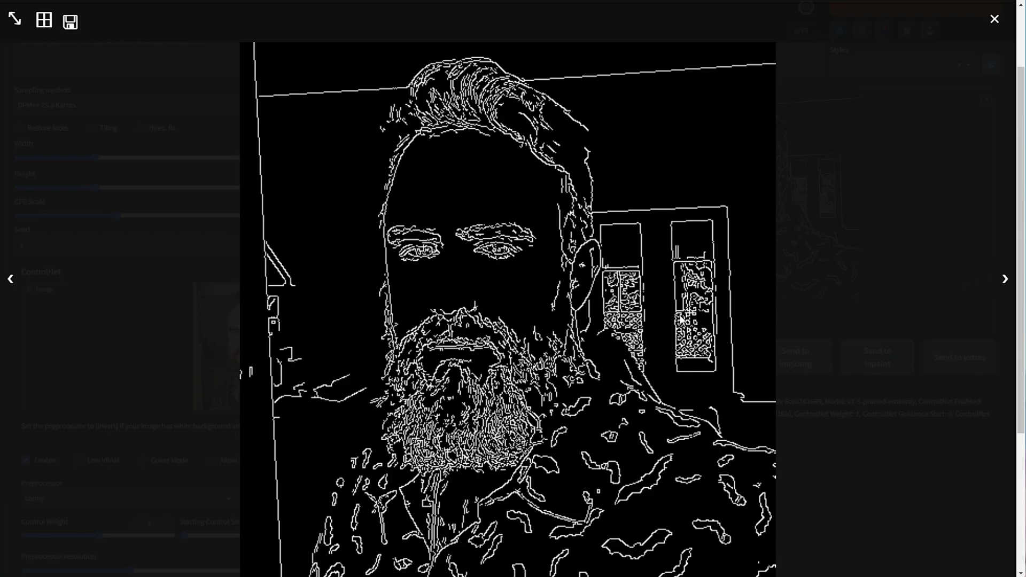
{"action": "left_click", "coordinate": [874, 238]}
{"action": "scroll", "coordinate": [214, 348], "scroll_direction": "down", "scroll_amount": 2}
{"action": "left_click", "coordinate": [159, 398]}
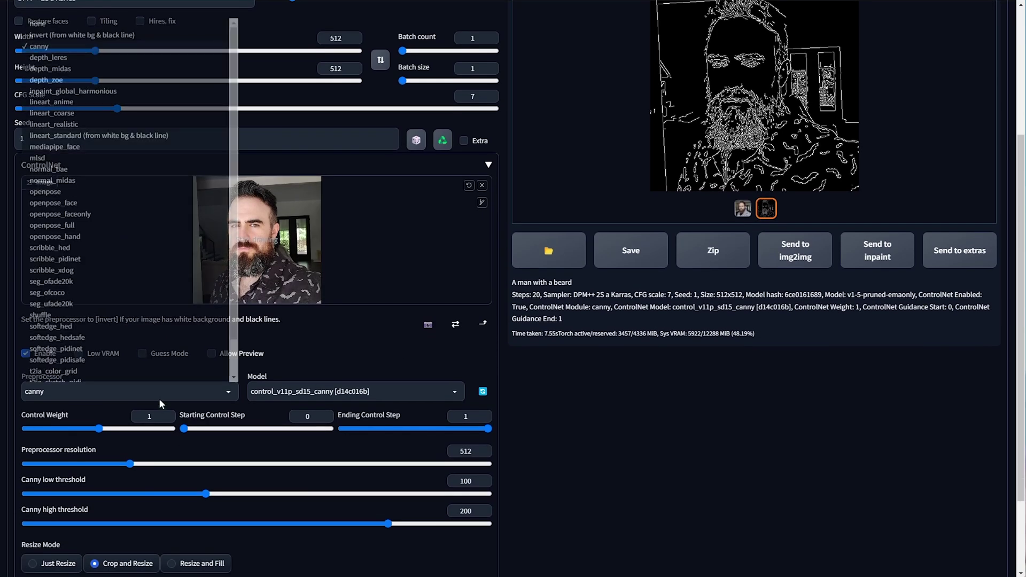
Set ControlNet to the depth_leres preprocessor with the control_v11f1p_sd15_depth model
{"action": "left_click", "coordinate": [78, 58]}
{"action": "left_click", "coordinate": [353, 391]}
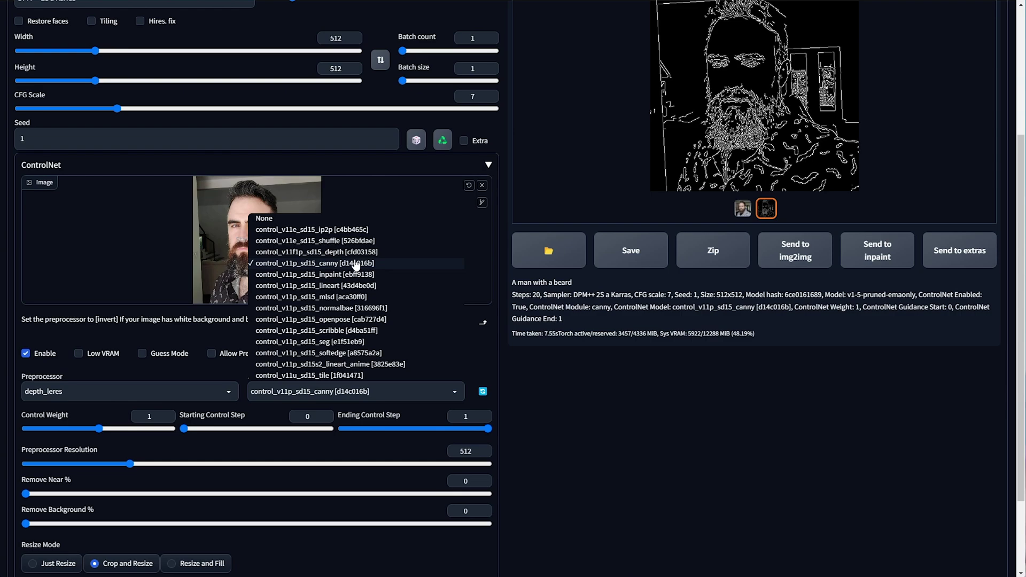
{"action": "left_click", "coordinate": [357, 258]}
Generate with depth guidance, waiting for the leres download, then review the bearded man and his depth map
{"action": "scroll", "coordinate": [462, 343], "scroll_direction": "up", "scroll_amount": 3}
{"action": "left_click", "coordinate": [868, 51]}
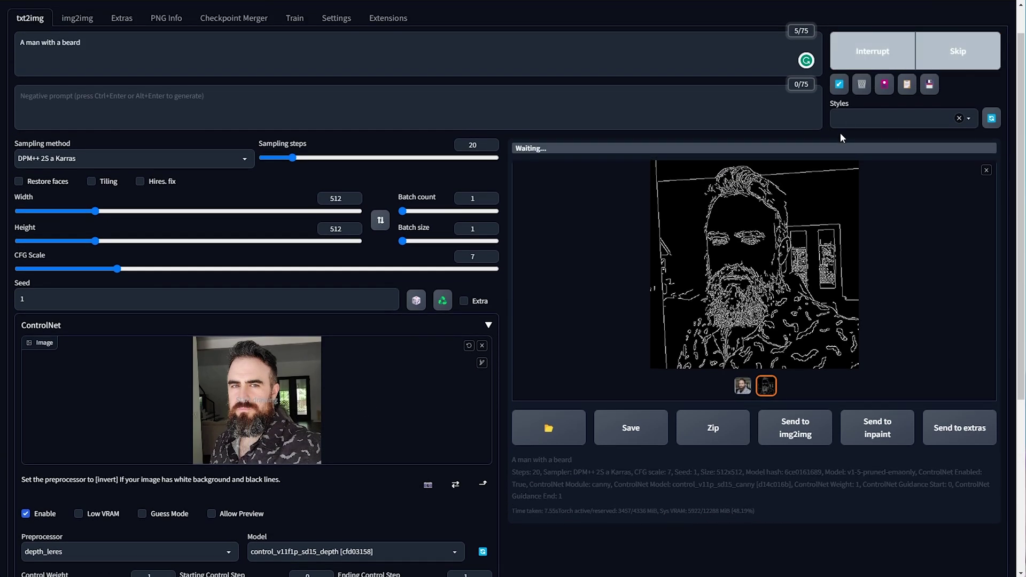
{"action": "left_click", "coordinate": [985, 170]}
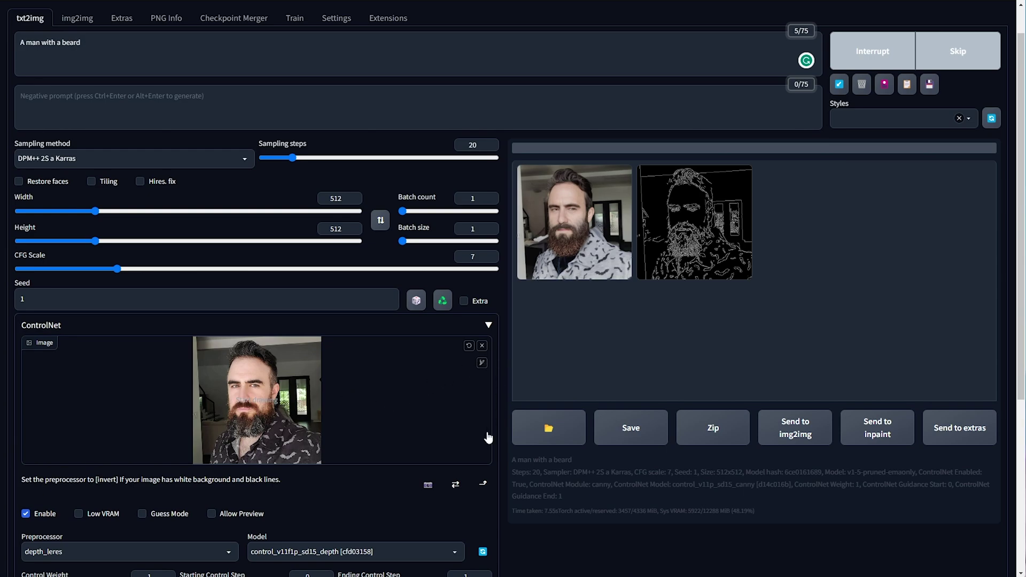
{"action": "key", "text": "alt+Tab"}
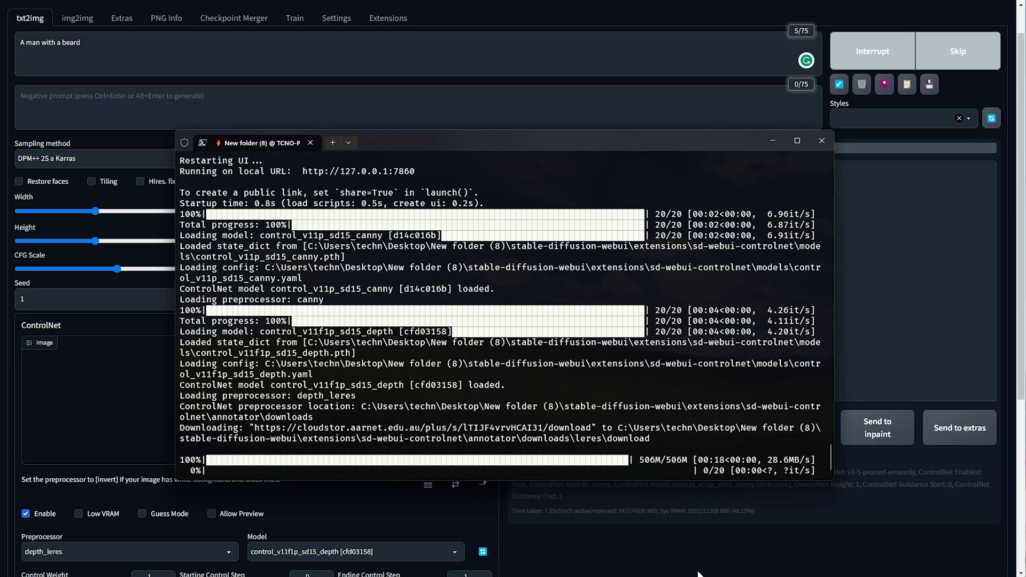
{"action": "left_click", "coordinate": [684, 542]}
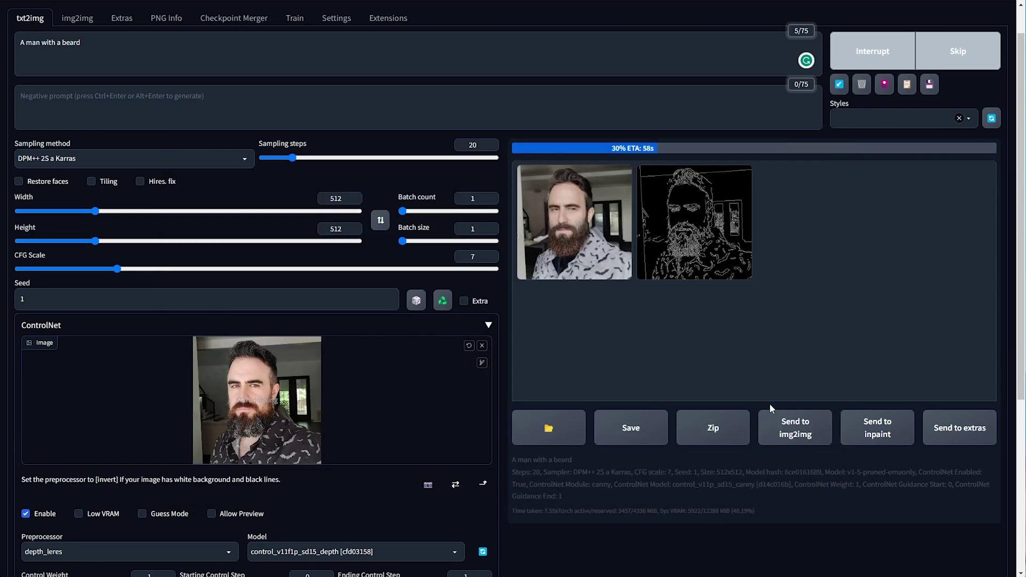
{"action": "left_click", "coordinate": [661, 243]}
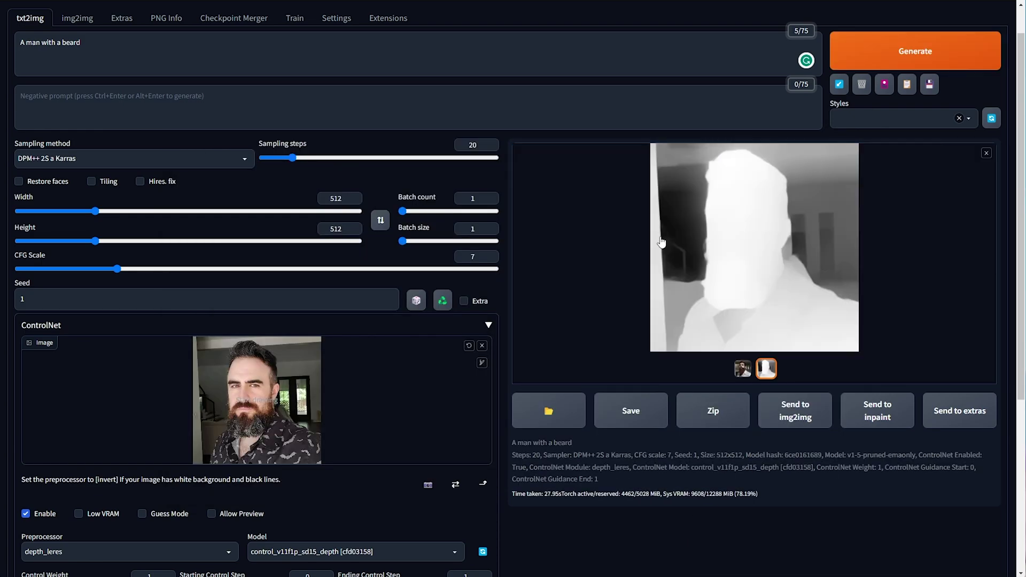
{"action": "left_click", "coordinate": [741, 364]}
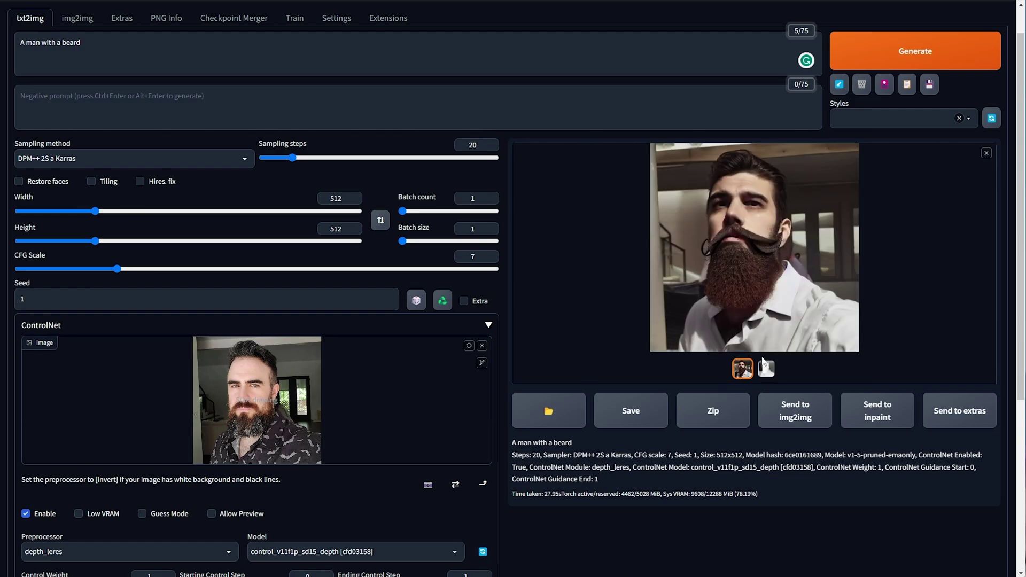
{"action": "scroll", "coordinate": [138, 431], "scroll_direction": "down", "scroll_amount": 2}
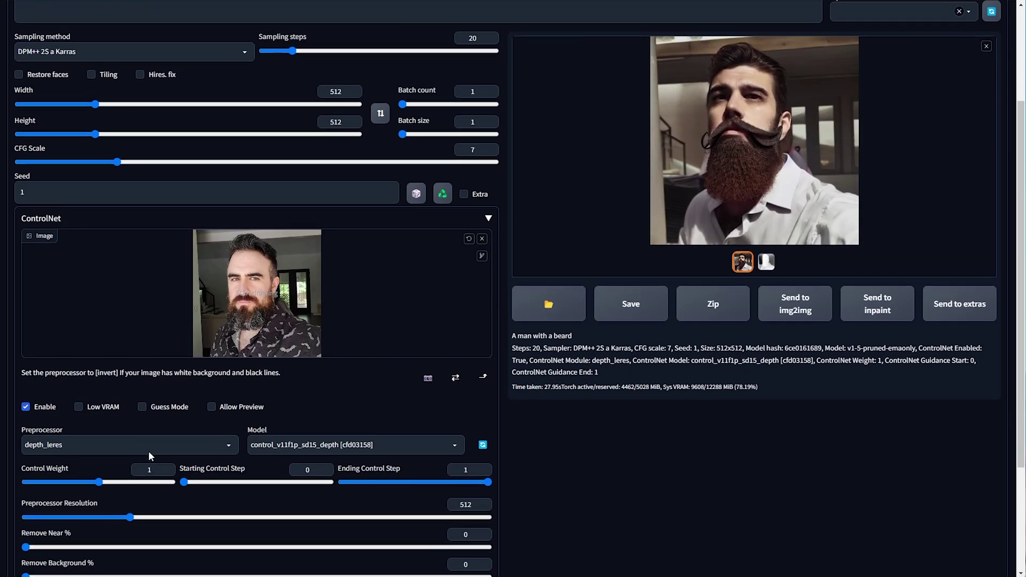
Select the control_v11p_sd15_openpose model and the openpose preprocessor in ControlNet
{"action": "left_click", "coordinate": [148, 450]}
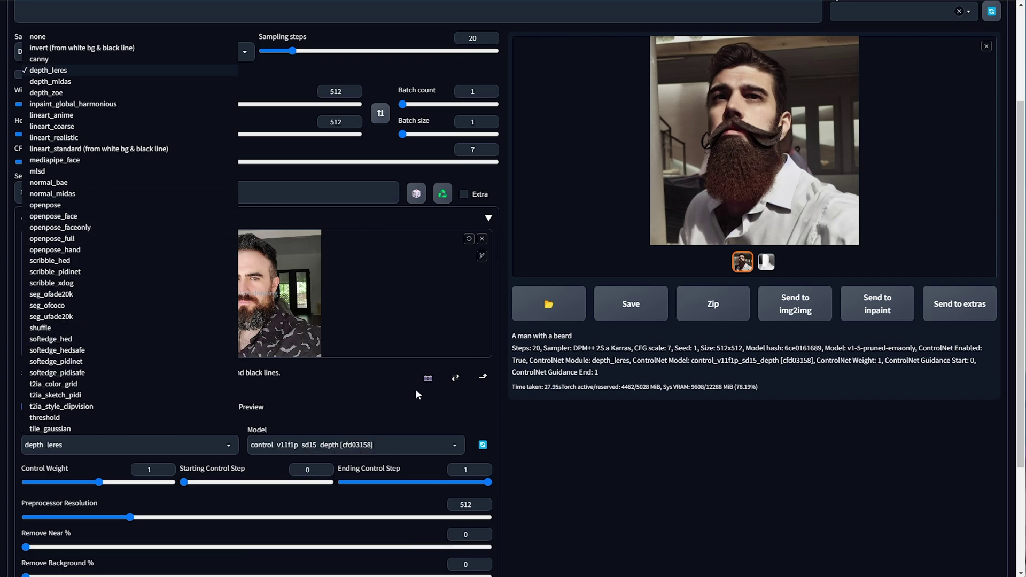
{"action": "left_click", "coordinate": [452, 328]}
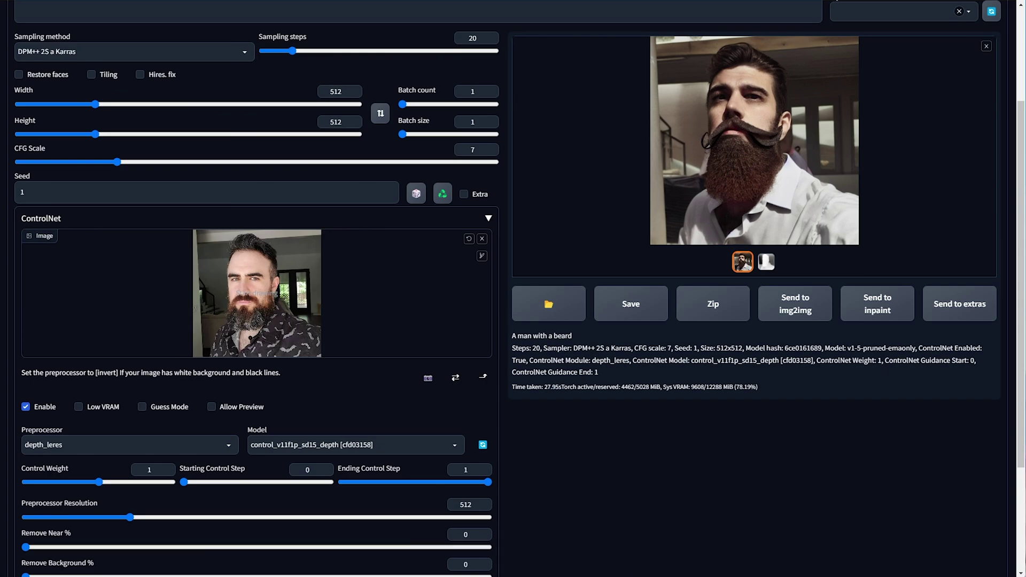
{"action": "left_click", "coordinate": [308, 447]}
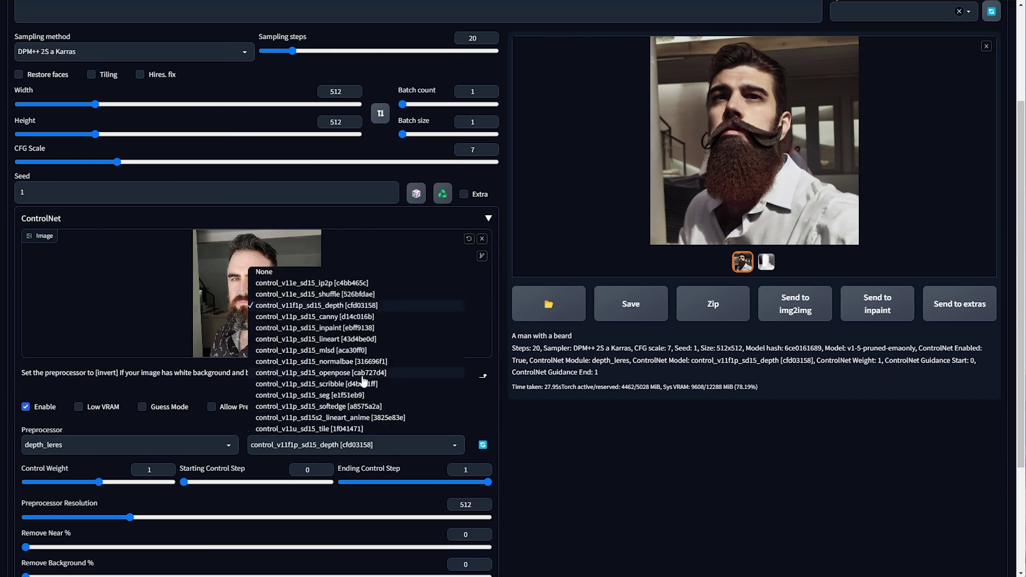
{"action": "left_click", "coordinate": [289, 372]}
{"action": "left_click", "coordinate": [202, 442]}
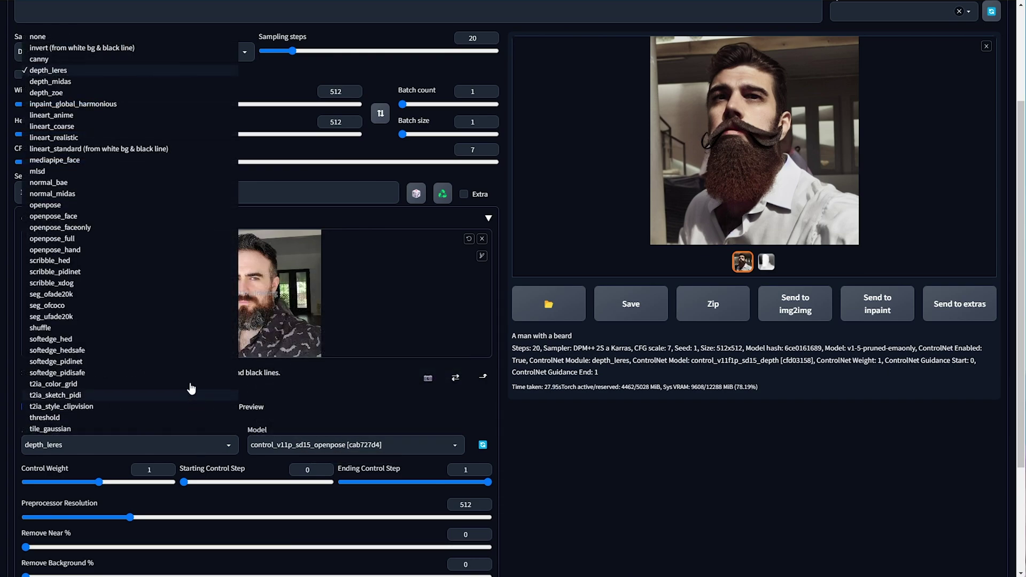
{"action": "left_click", "coordinate": [107, 207]}
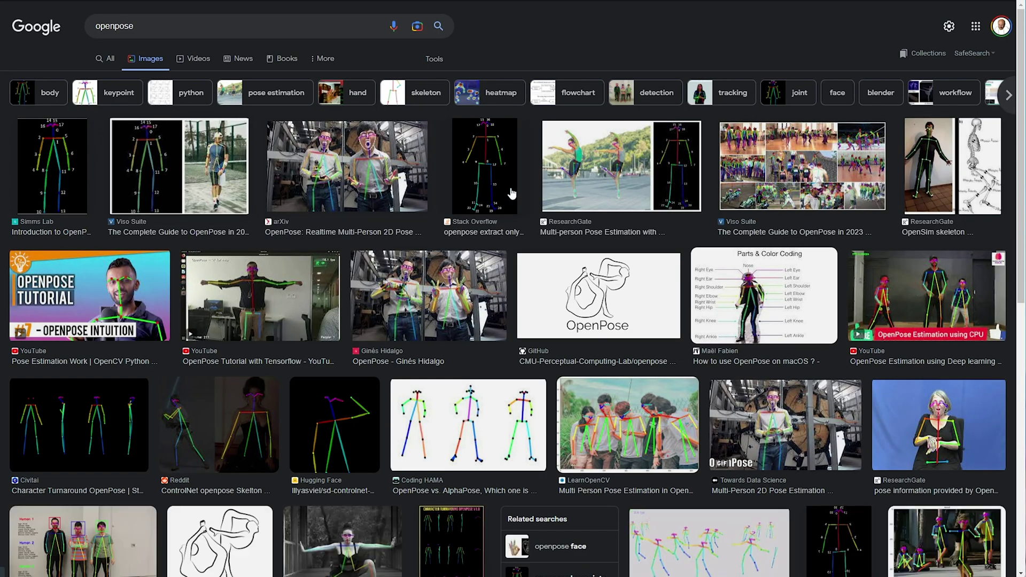
Copy the numbered Stack Overflow skeleton image from Google Images and return to the web UI
{"action": "left_click", "coordinate": [509, 192]}
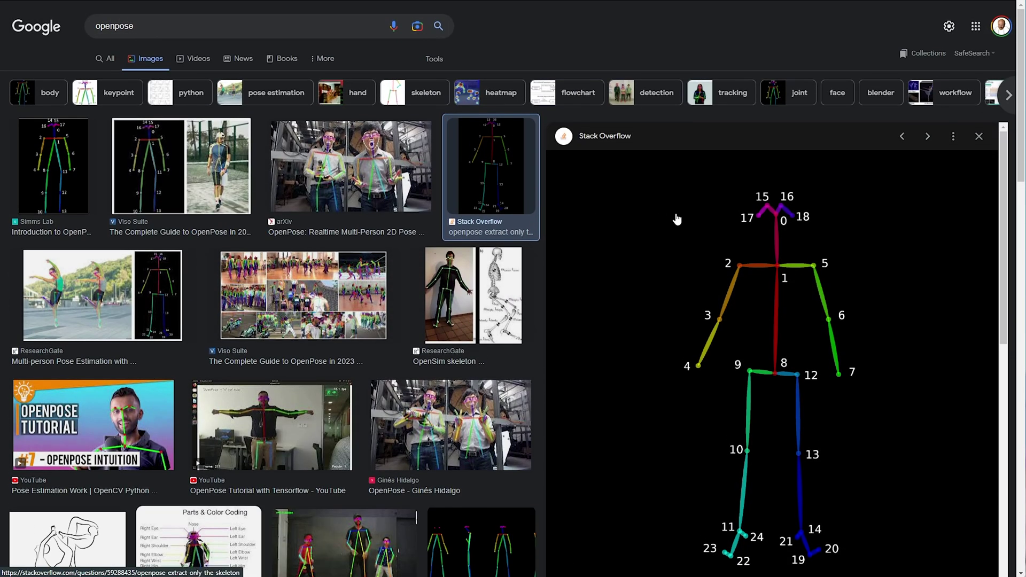
{"action": "right_click", "coordinate": [676, 216]}
{"action": "left_click", "coordinate": [735, 358]}
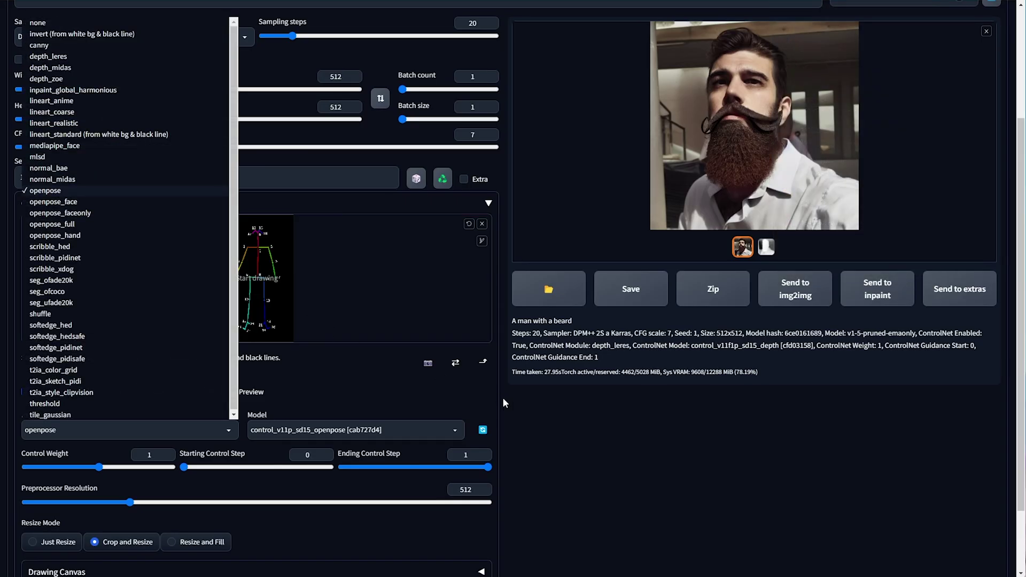
{"action": "left_click", "coordinate": [48, 202]}
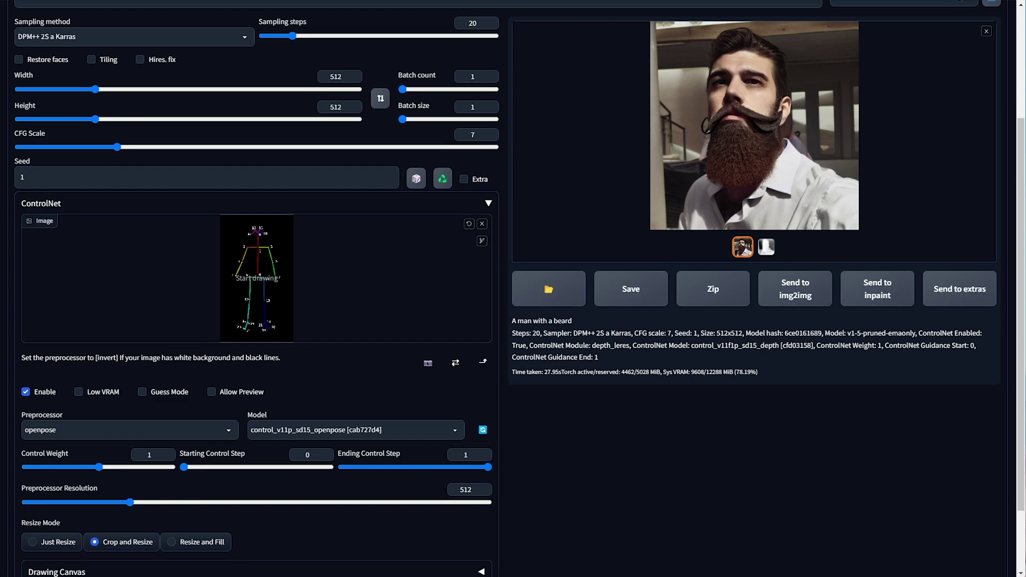
Generate the skeleton-posed bearded man with the openpose_full preprocessor, watching console progress
{"action": "left_click", "coordinate": [129, 429]}
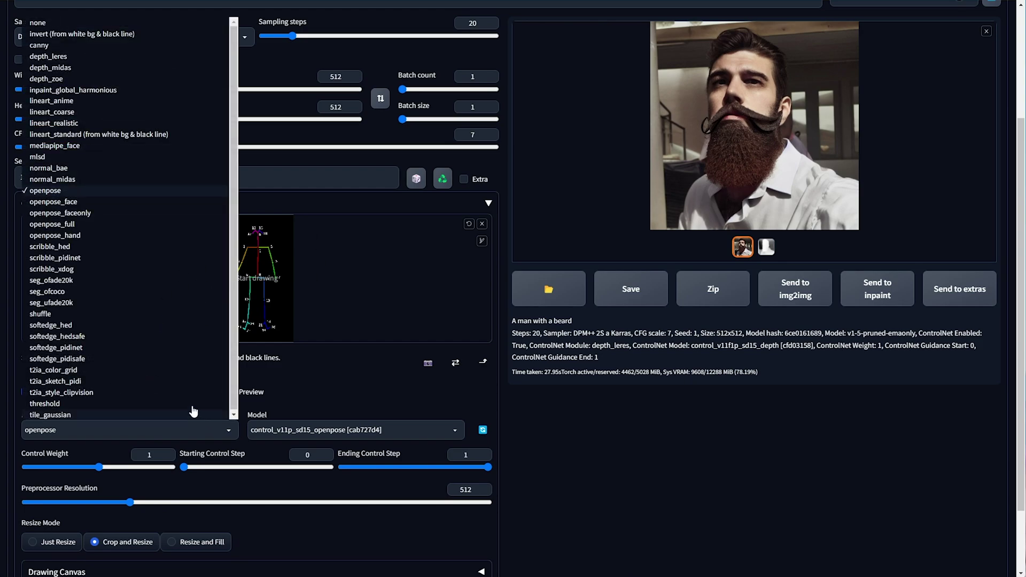
{"action": "left_click", "coordinate": [80, 225]}
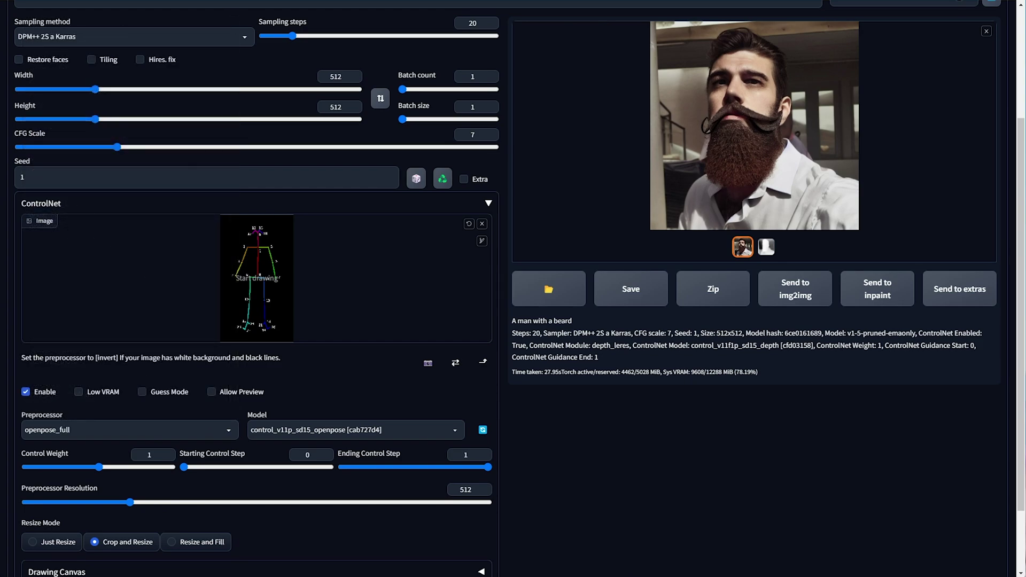
{"action": "scroll", "coordinate": [630, 288], "scroll_direction": "up", "scroll_amount": 5}
{"action": "left_click", "coordinate": [915, 89]}
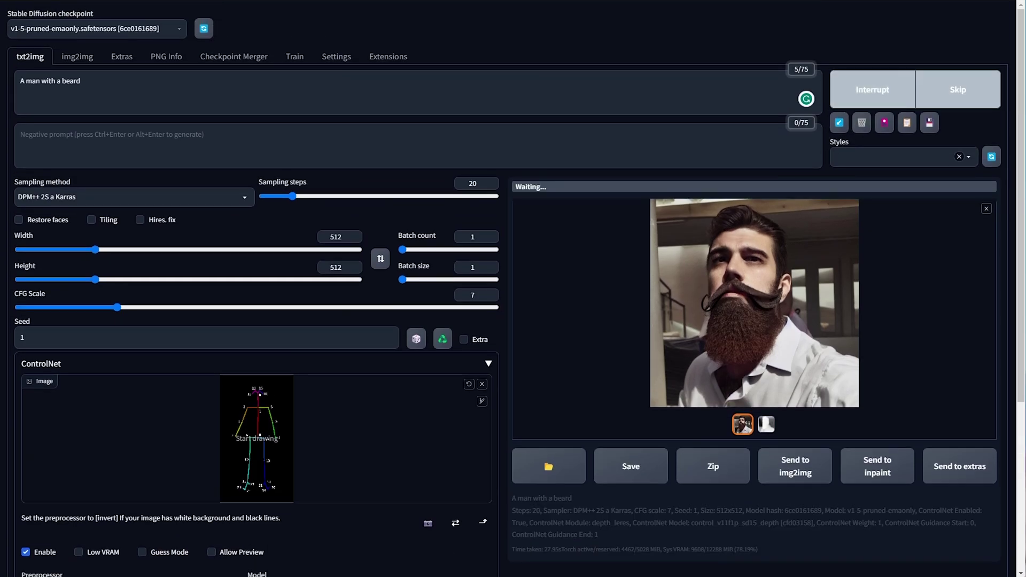
{"action": "key", "text": "alt+Tab"}
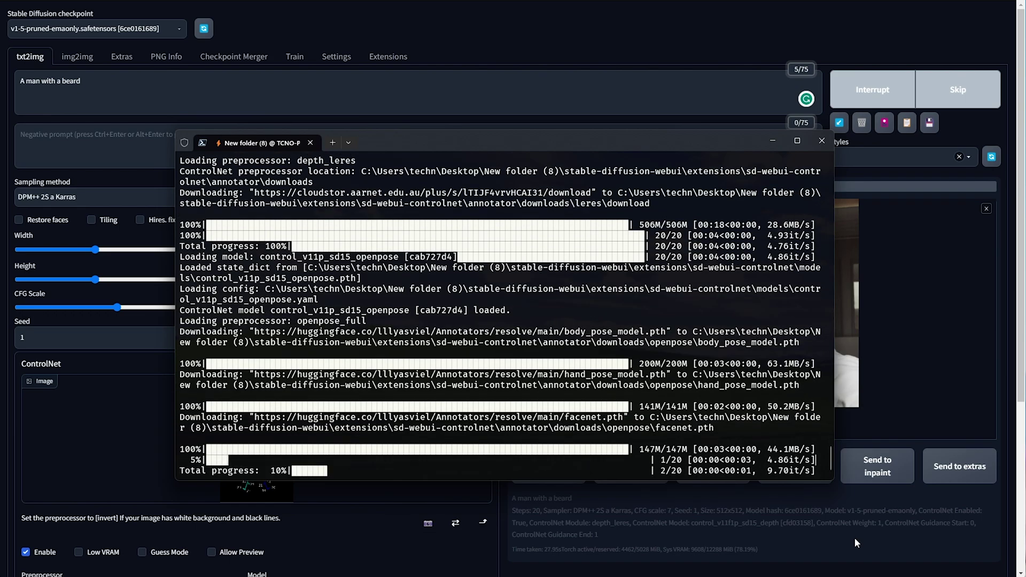
{"action": "left_click", "coordinate": [838, 534]}
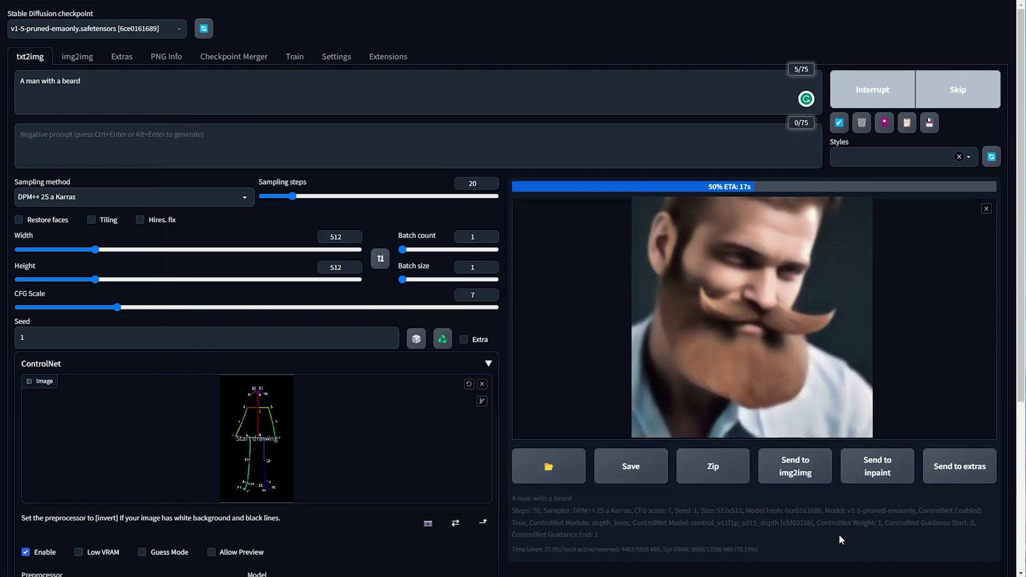
{"action": "scroll", "coordinate": [367, 489], "scroll_direction": "down", "scroll_amount": 2}
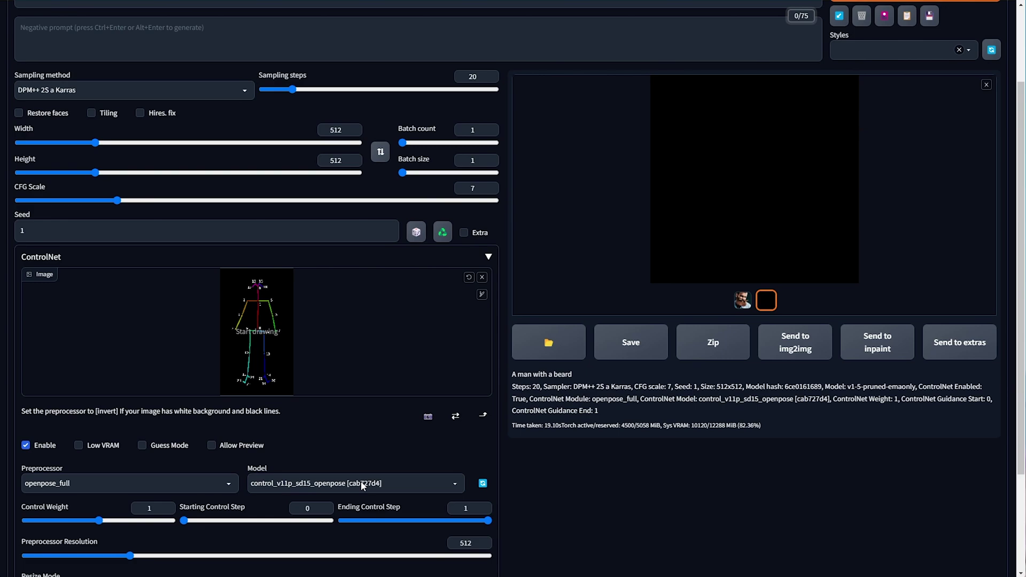
Switch the preprocessor back to plain openpose and view the generated pose map
{"action": "left_click", "coordinate": [129, 483]}
{"action": "left_click", "coordinate": [92, 239]}
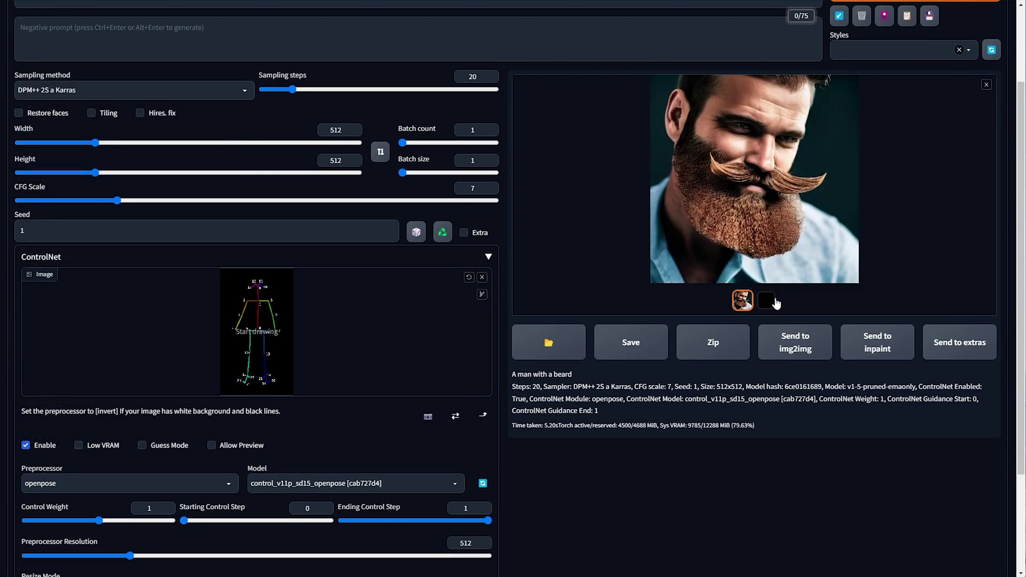
{"action": "left_click", "coordinate": [769, 301]}
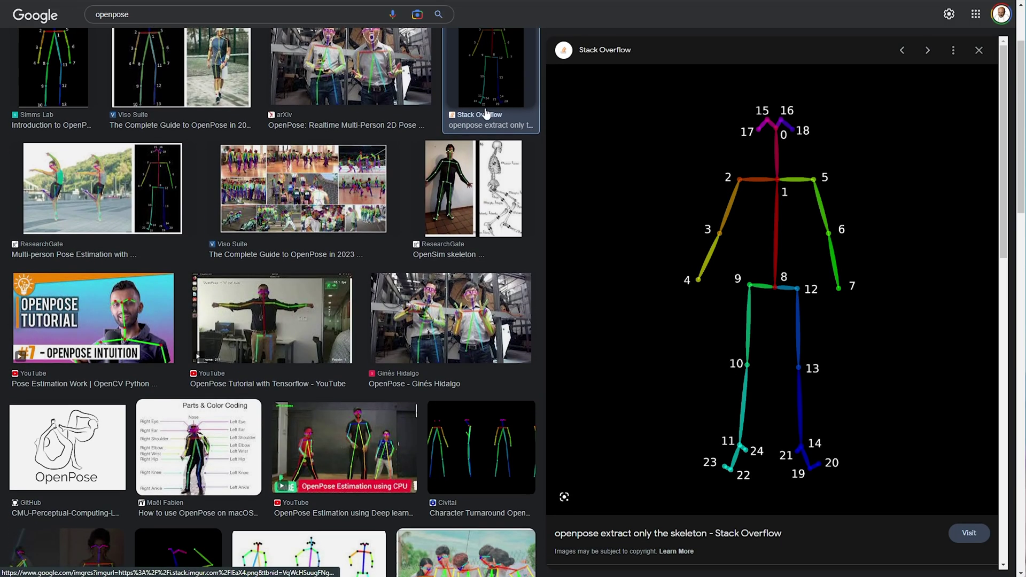
Screenshot a skeleton image and preview its detected pose with the preprocessor
{"action": "key", "text": "super+shift+s"}
{"action": "left_click_drag", "start_coordinate": [549, 66], "coordinate": [1000, 497]}
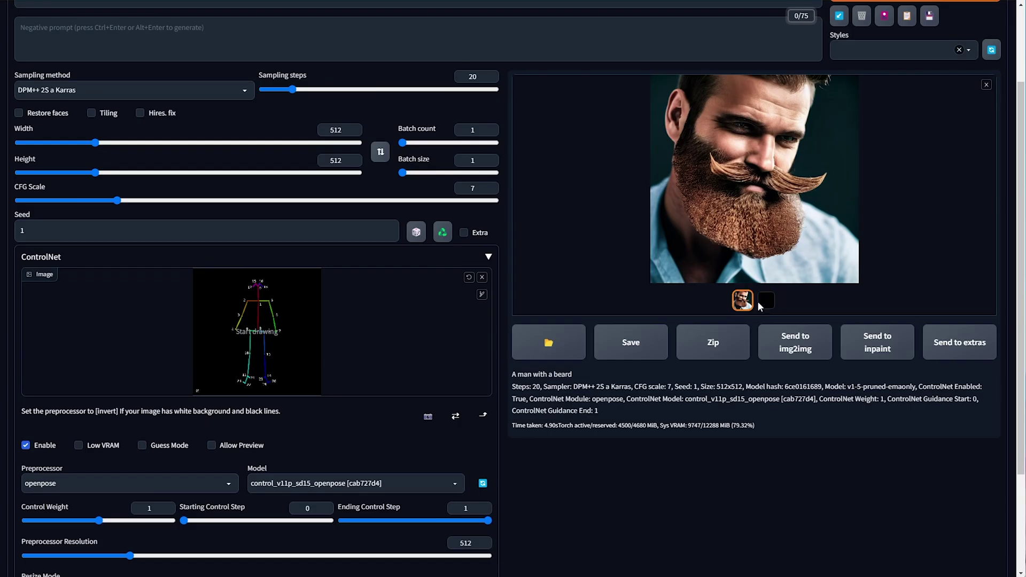
{"action": "left_click", "coordinate": [764, 302]}
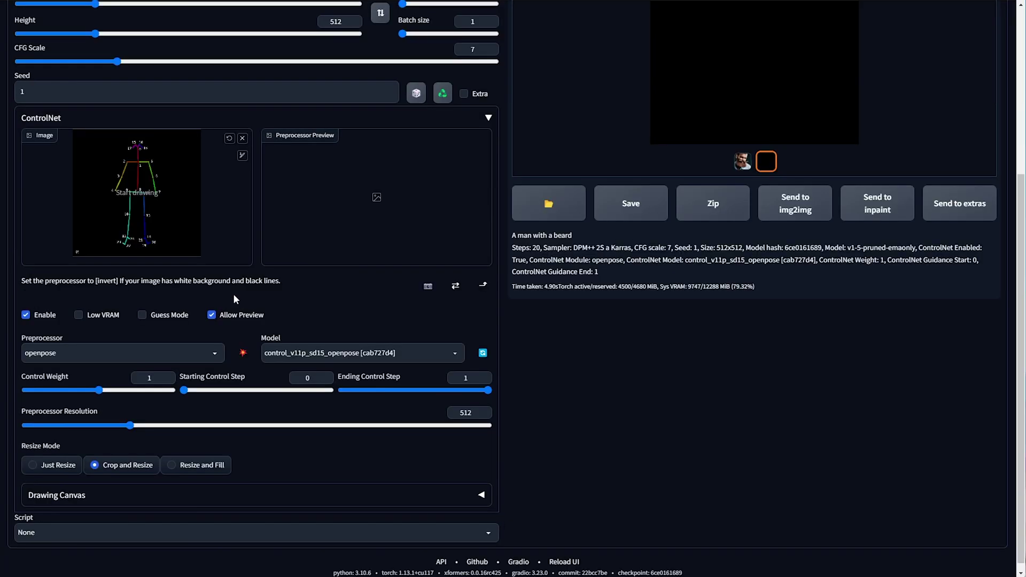
{"action": "left_click", "coordinate": [244, 353]}
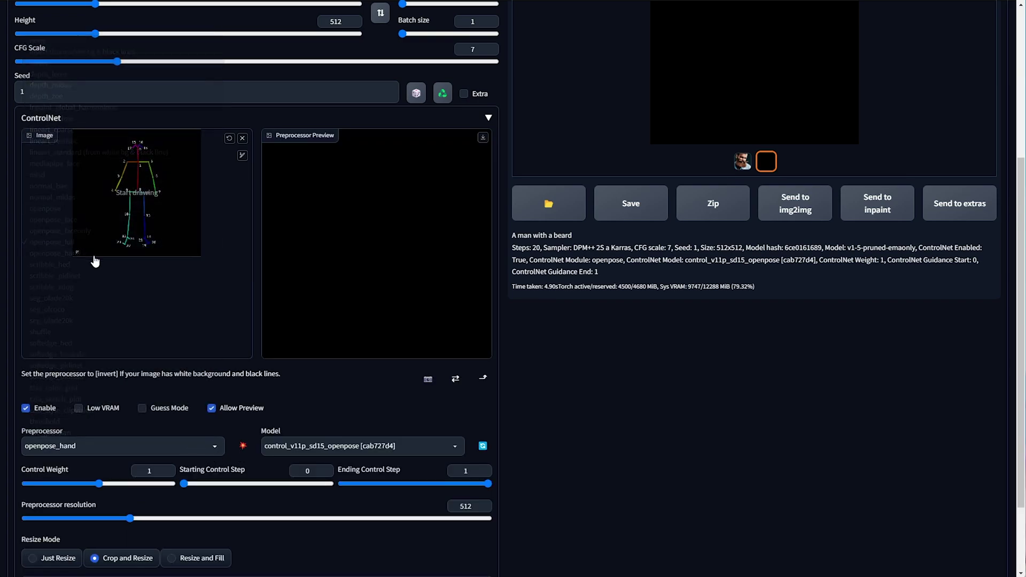
Preview openpose_hand and openpose_face detections and download openposesCollection_v10.zip from Civitai
{"action": "left_click", "coordinate": [221, 445]}
{"action": "left_click", "coordinate": [83, 218]}
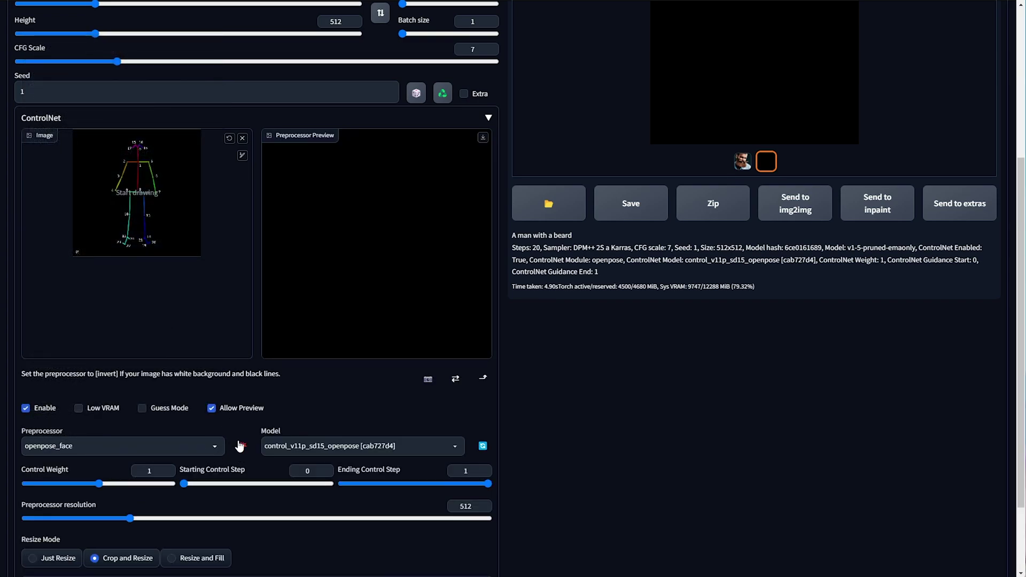
{"action": "left_click", "coordinate": [243, 446]}
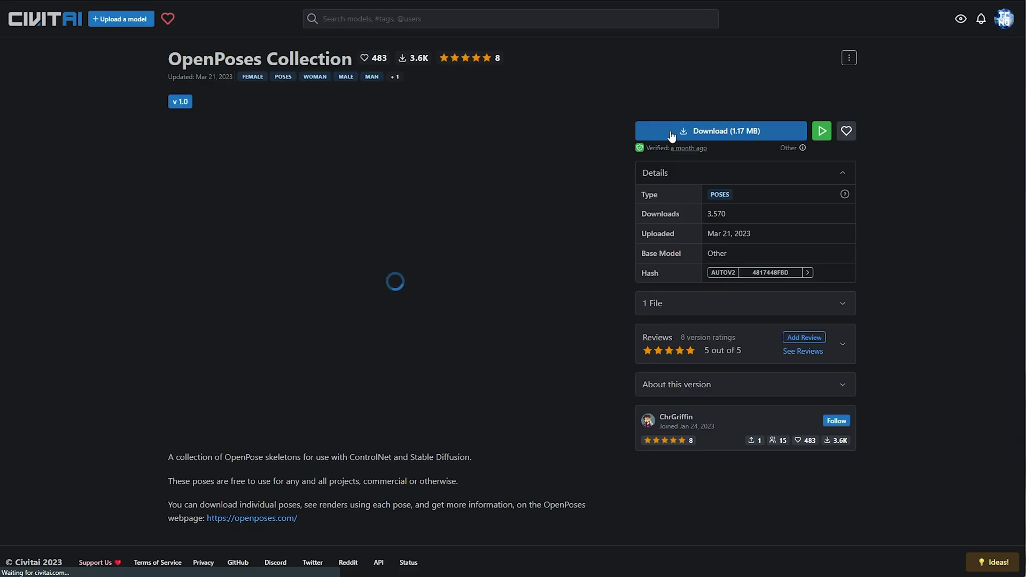
{"action": "left_click", "coordinate": [672, 134]}
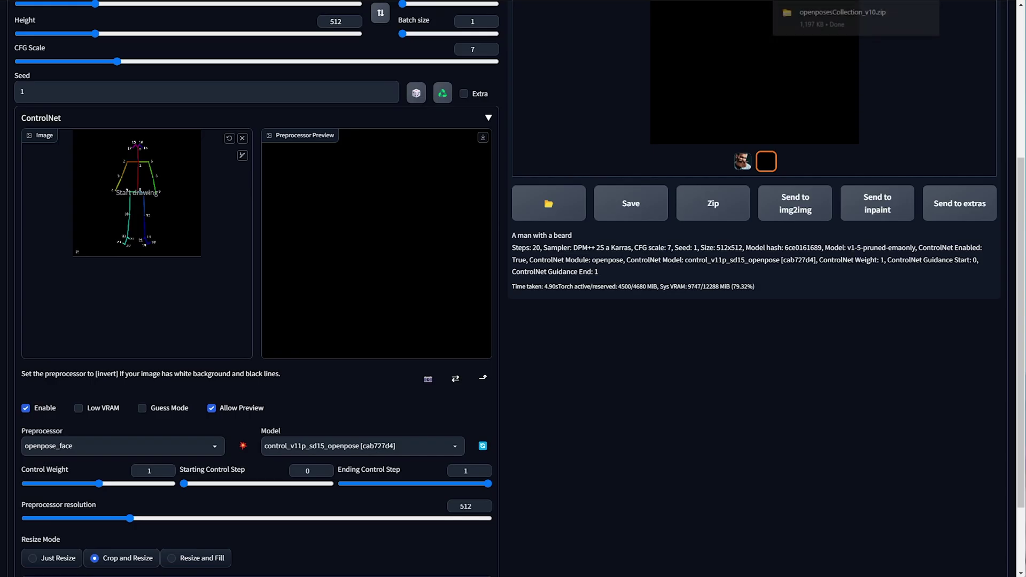
Switch the preprocessor to openpose_full and preview the pose on the arms-outstretched skeleton
{"action": "left_click", "coordinate": [123, 445]}
{"action": "left_click", "coordinate": [51, 176]}
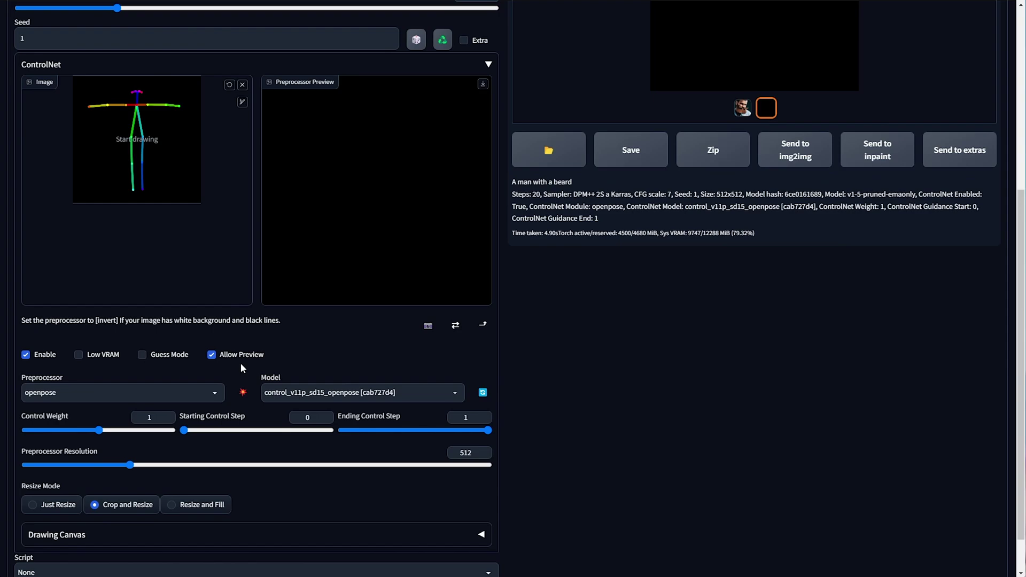
{"action": "left_click", "coordinate": [243, 393]}
{"action": "left_click", "coordinate": [214, 392]}
{"action": "left_click", "coordinate": [122, 443]}
{"action": "left_click", "coordinate": [243, 392]}
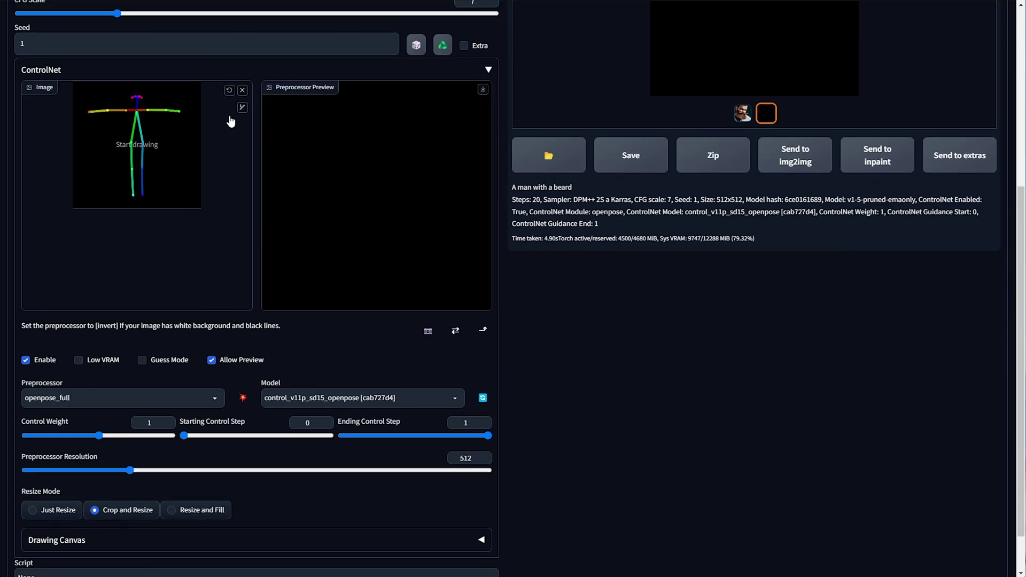
Replace the ControlNet input with the TCNO logo and choose the canny model
{"action": "left_click", "coordinate": [243, 91]}
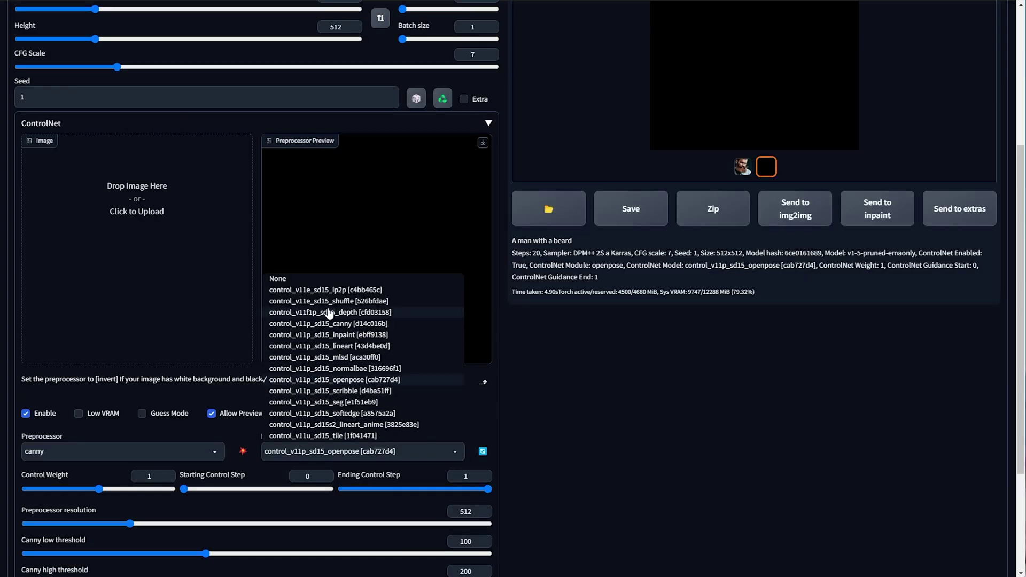
{"action": "left_click", "coordinate": [352, 323]}
{"action": "left_click_drag", "start_coordinate": [283, 278], "coordinate": [171, 279]}
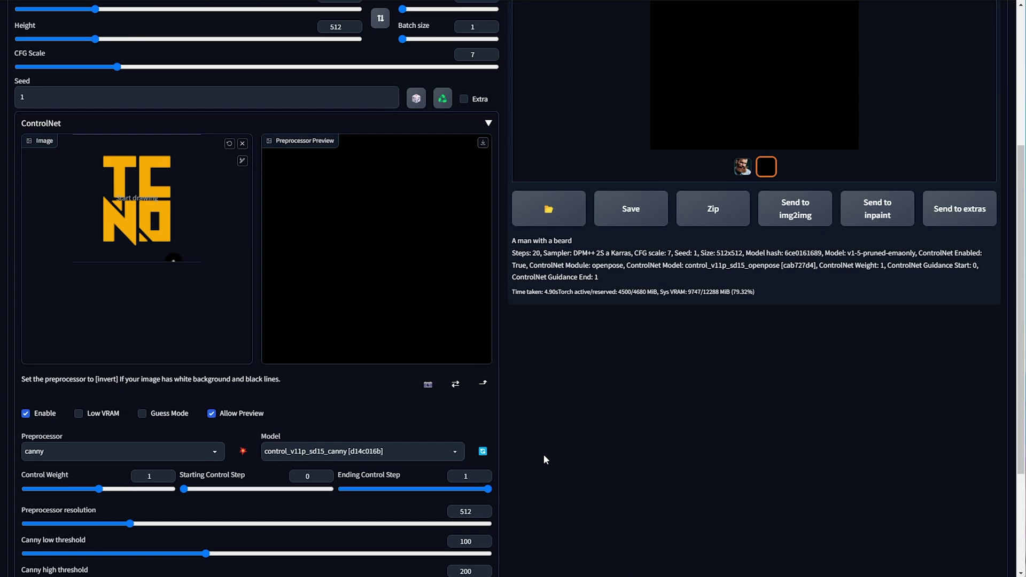
Change the prompt to 'Logo lying on a beach of sand with ocean foam' and generate
{"action": "scroll", "coordinate": [543, 453], "scroll_direction": "up", "scroll_amount": 5}
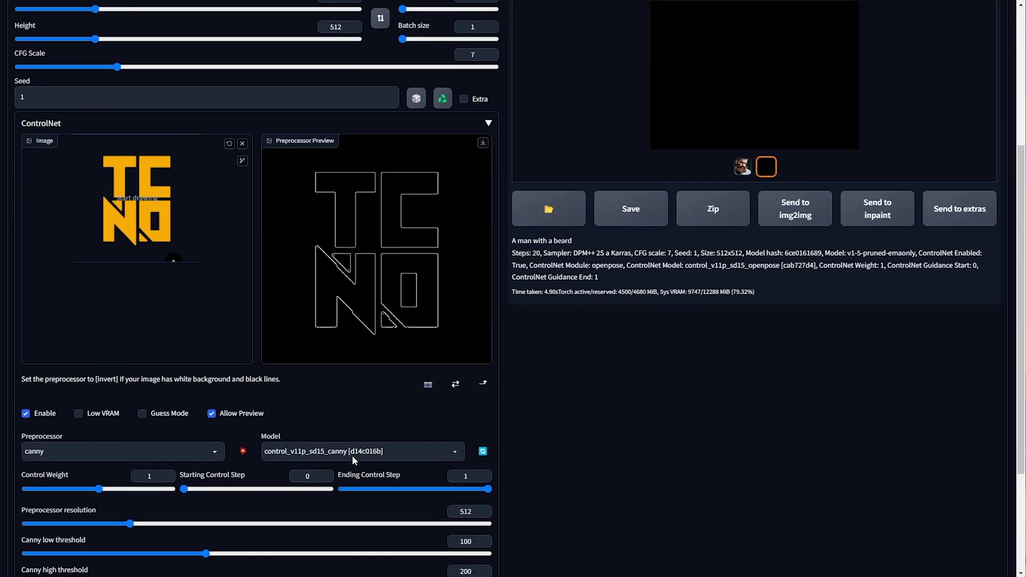
{"action": "scroll", "coordinate": [248, 444], "scroll_direction": "up", "scroll_amount": 5}
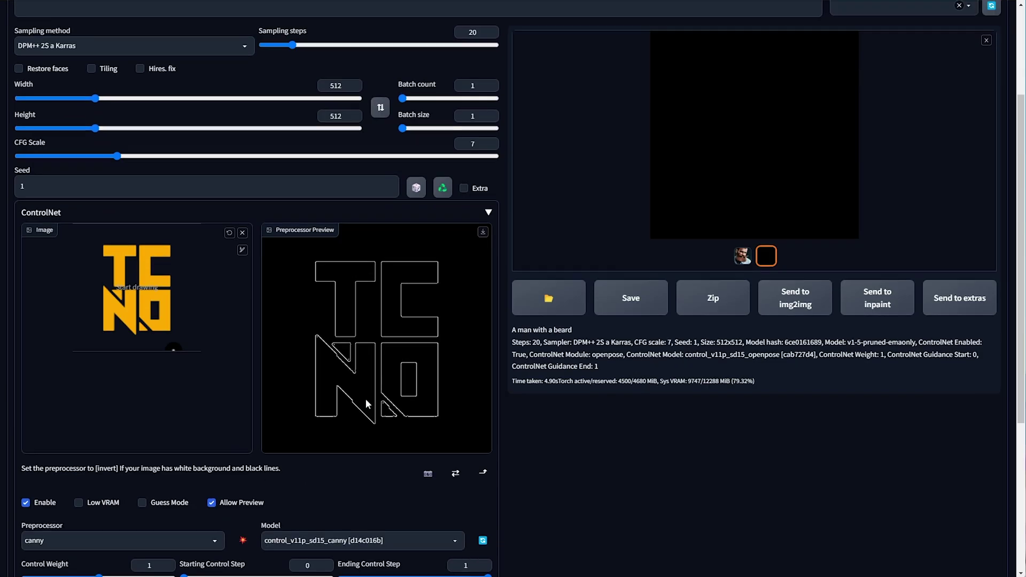
{"action": "triple_click", "coordinate": [111, 94]}
{"action": "type", "text": "L"}
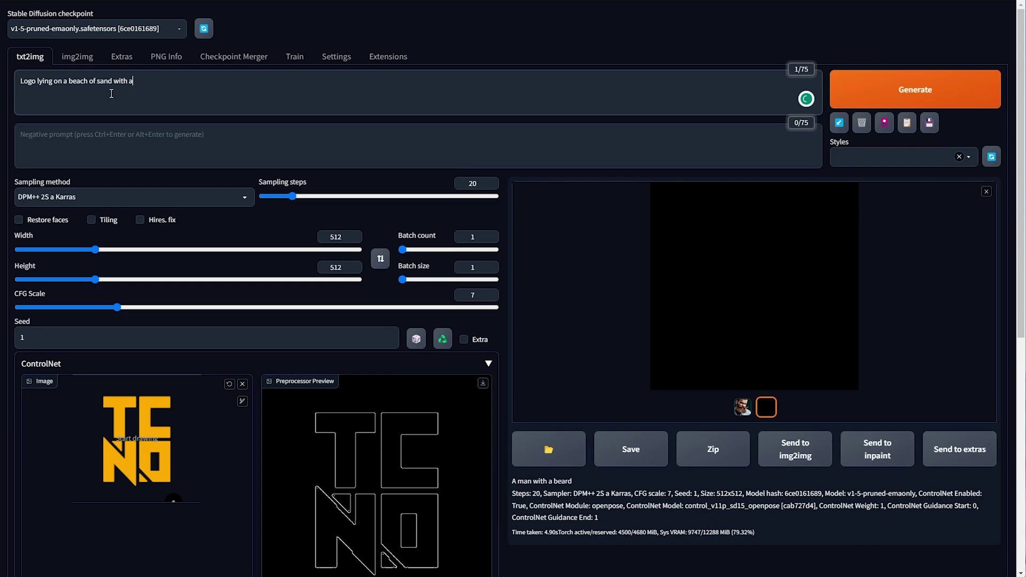
{"action": "key", "text": "BackSpace"}
{"action": "key", "text": "BackSpace"}
{"action": "key", "text": "BackSpace"}
{"action": "key", "text": "BackSpace"}
{"action": "key", "text": "BackSpace"}
{"action": "key", "text": "BackSpace"}
{"action": "key", "text": "BackSpace"}
{"action": "type", "text": "o"}
{"action": "key", "text": "ctrl+Return"}
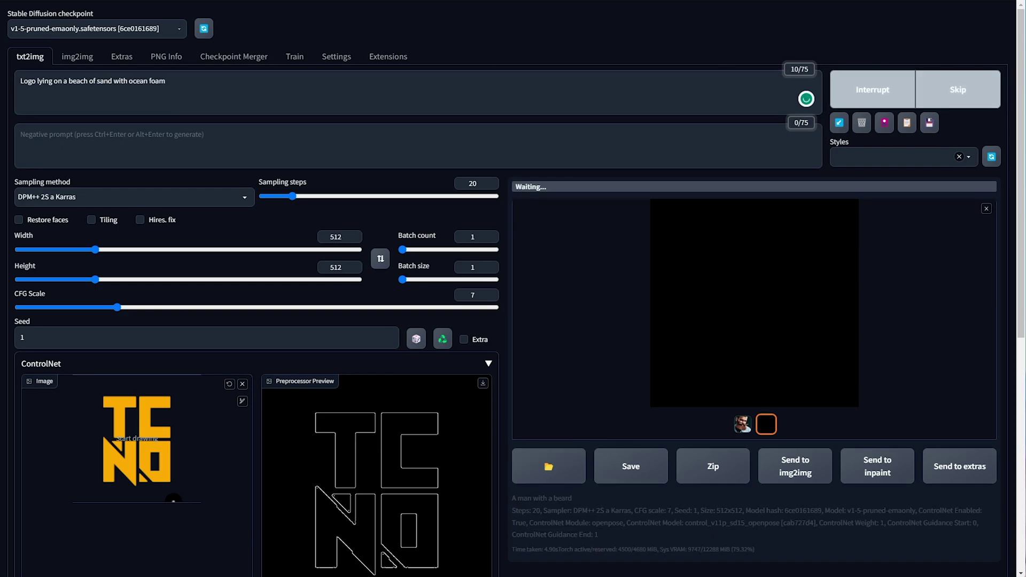
View the pale-blue TCNO logo result full-size, then close the lightbox
{"action": "scroll", "coordinate": [614, 296], "scroll_direction": "down", "scroll_amount": 1}
{"action": "left_click", "coordinate": [986, 155]}
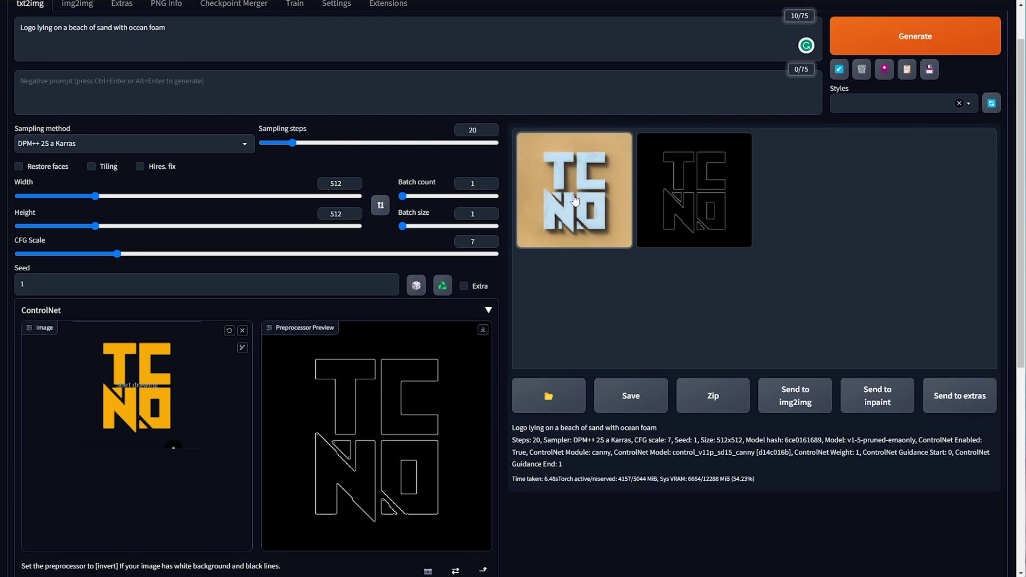
{"action": "left_click", "coordinate": [765, 257]}
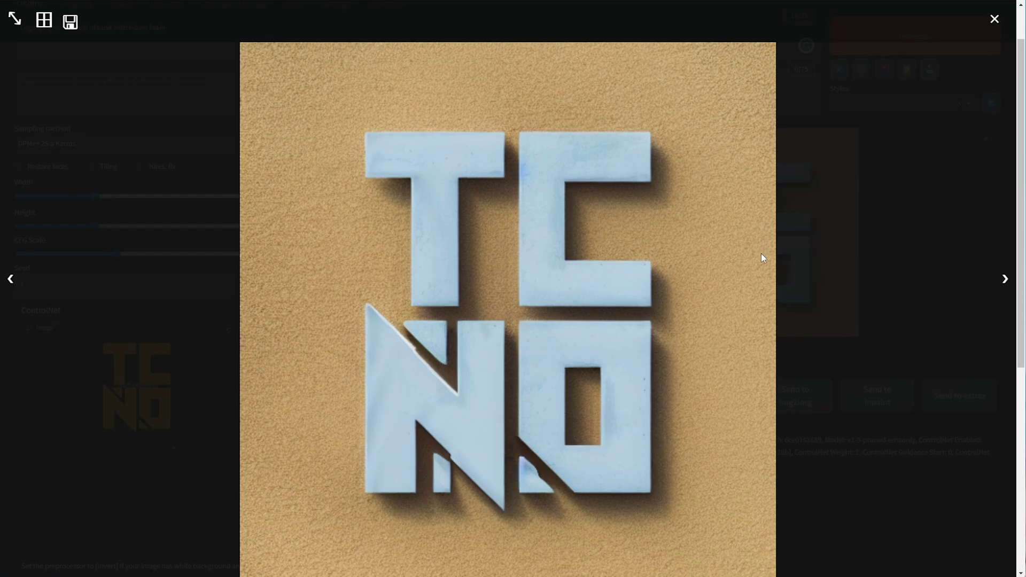
{"action": "left_click", "coordinate": [817, 229]}
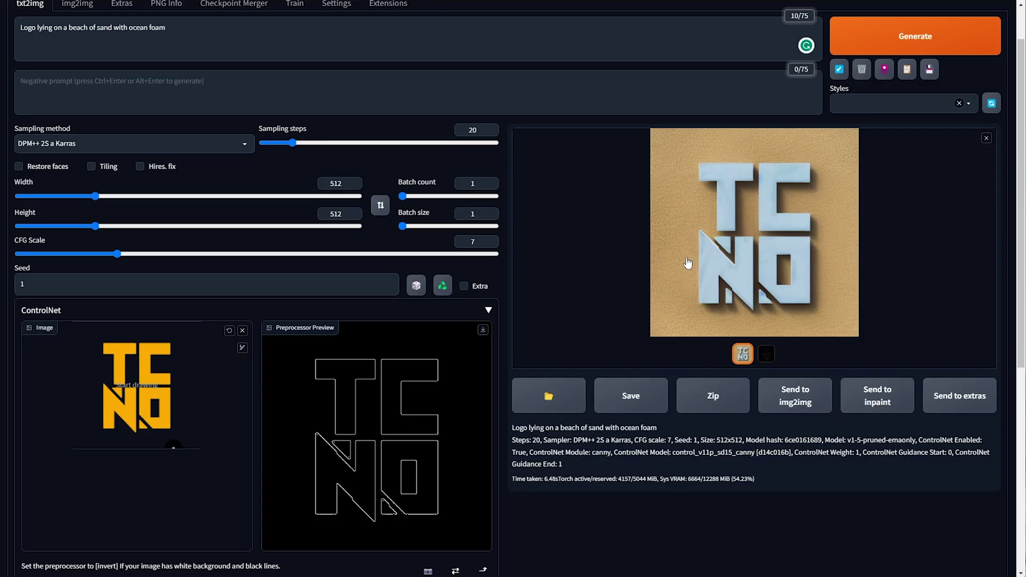
{"action": "scroll", "coordinate": [687, 263], "scroll_direction": "up", "scroll_amount": 1}
{"action": "scroll", "coordinate": [466, 249], "scroll_direction": "down", "scroll_amount": 5}
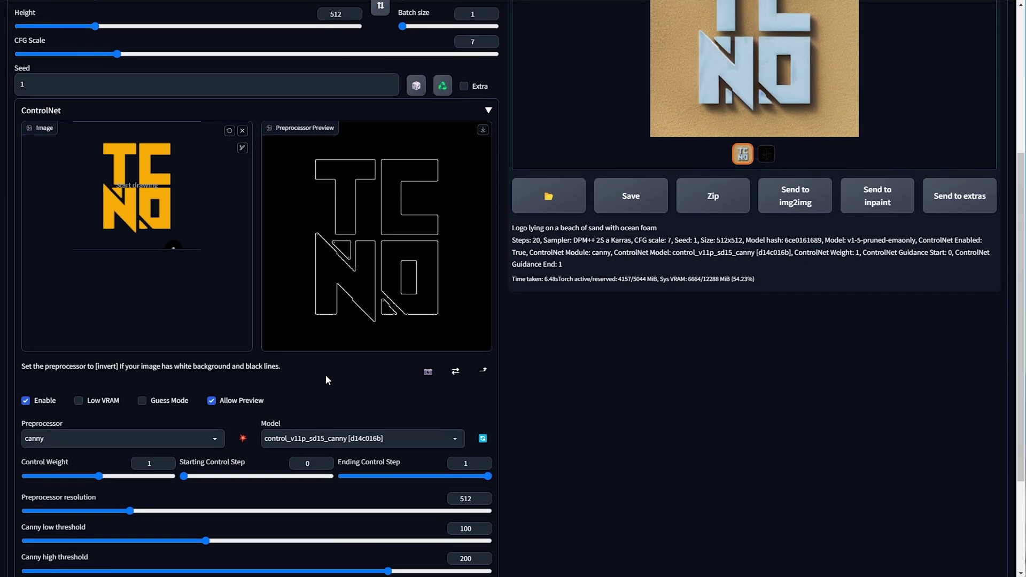
Try the depth_leres preprocessor with the control_v11f1p_sd15_depth model and check the terminal download
{"action": "scroll", "coordinate": [286, 363], "scroll_direction": "down", "scroll_amount": 1}
{"action": "left_click", "coordinate": [122, 371]}
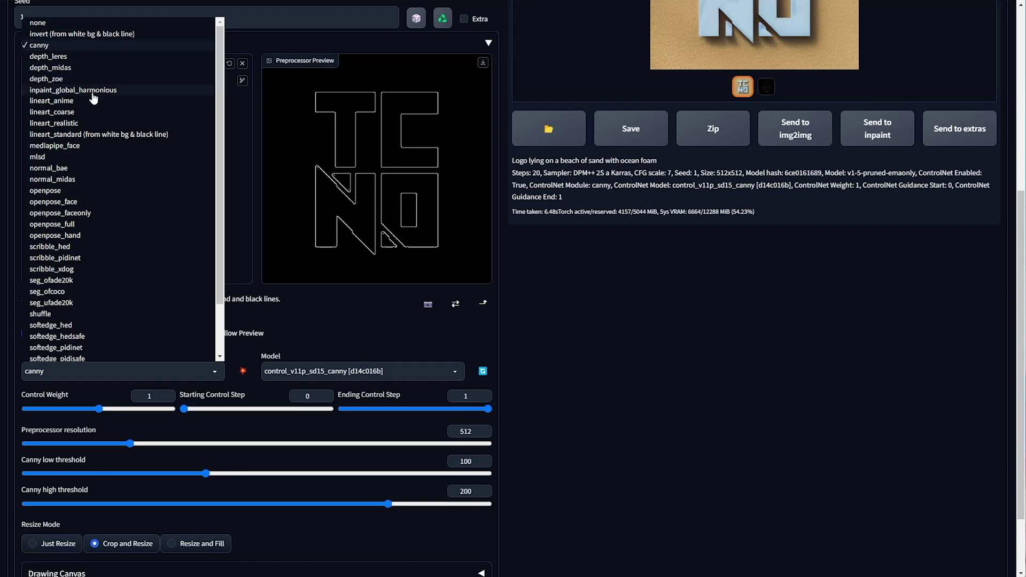
{"action": "scroll", "coordinate": [94, 299], "scroll_direction": "down", "scroll_amount": 2}
{"action": "scroll", "coordinate": [93, 296], "scroll_direction": "up", "scroll_amount": 2}
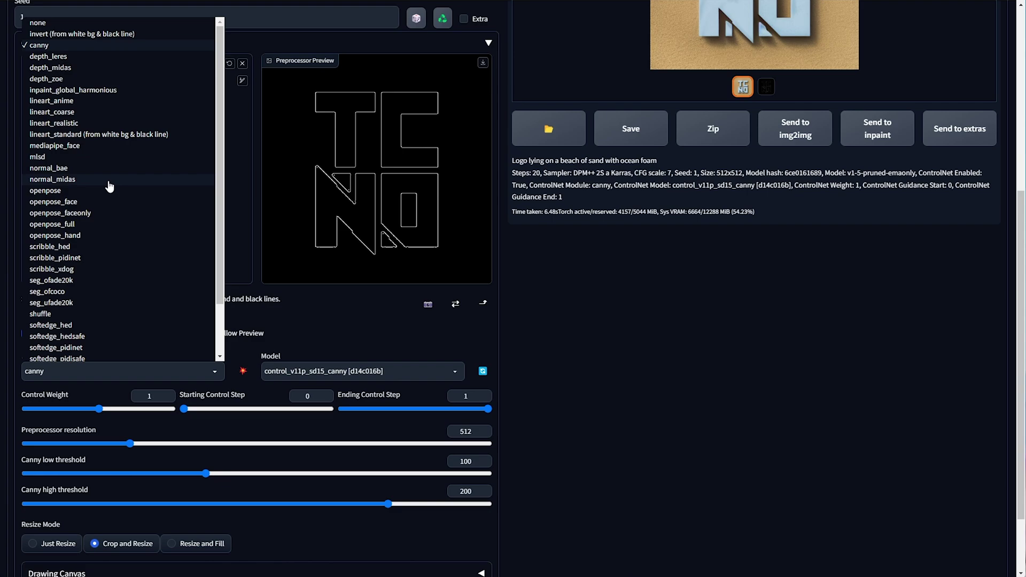
{"action": "left_click", "coordinate": [49, 56]}
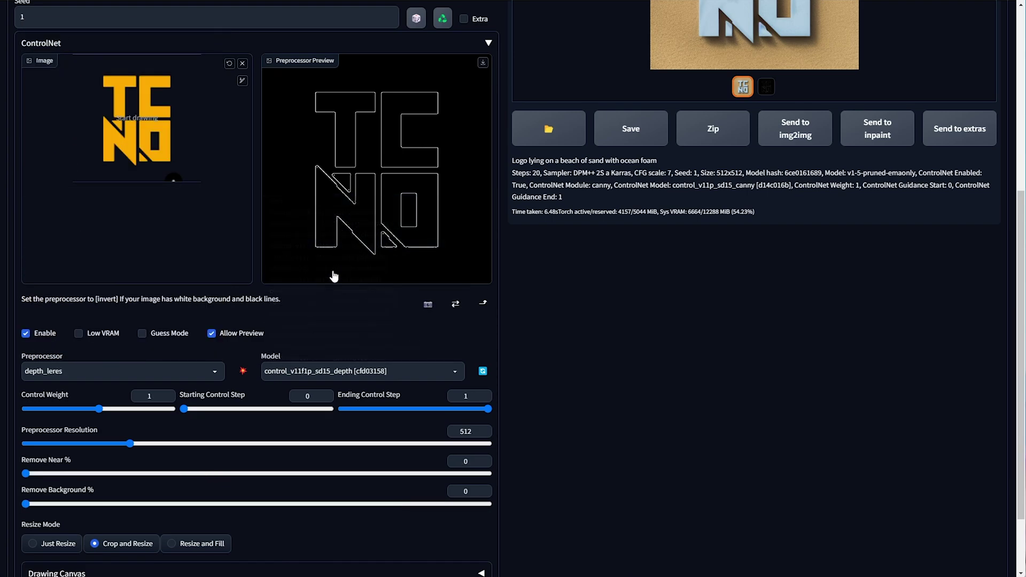
{"action": "left_click", "coordinate": [361, 374]}
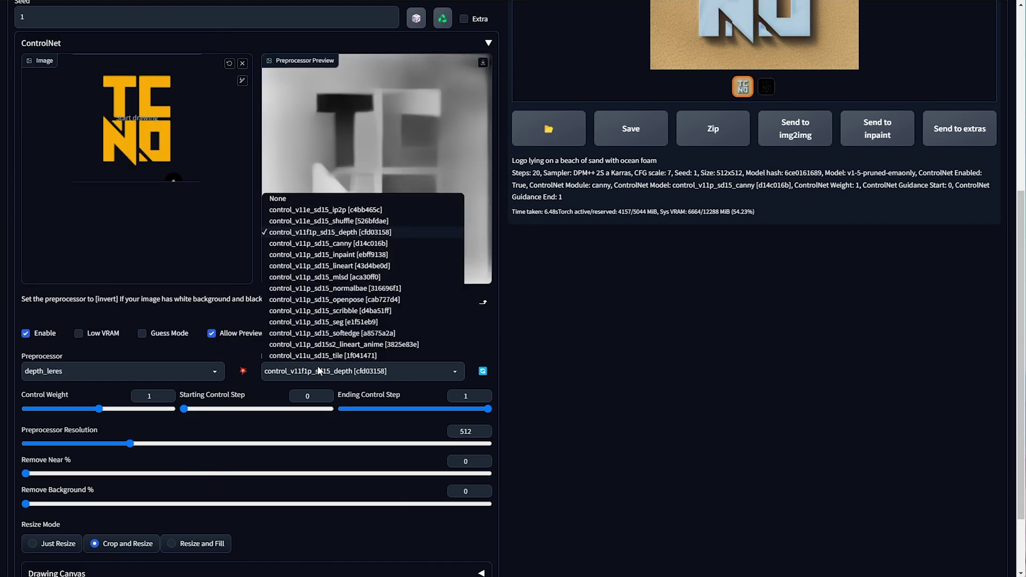
{"action": "left_click", "coordinate": [243, 377]}
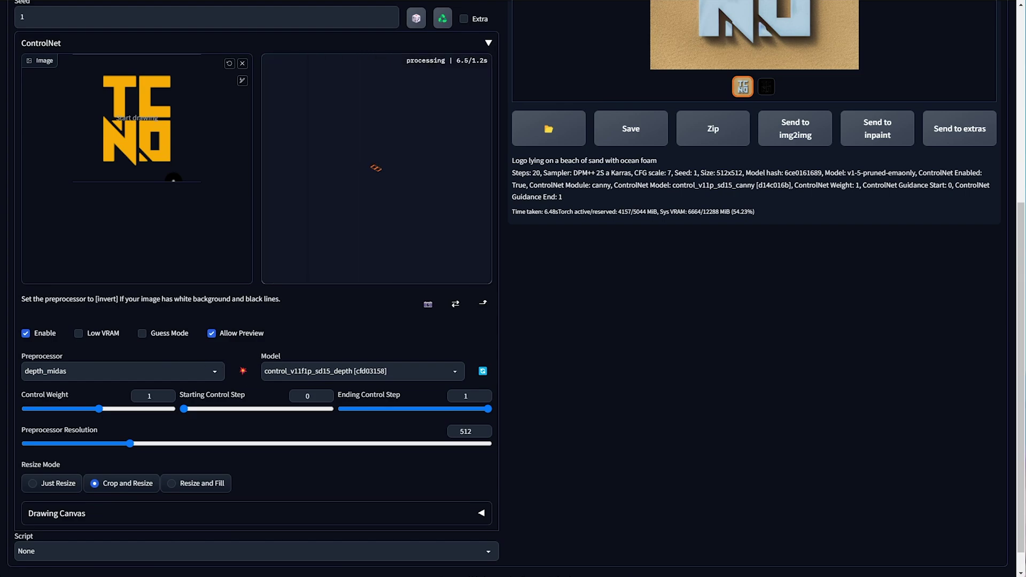
{"action": "key", "text": "alt+Tab"}
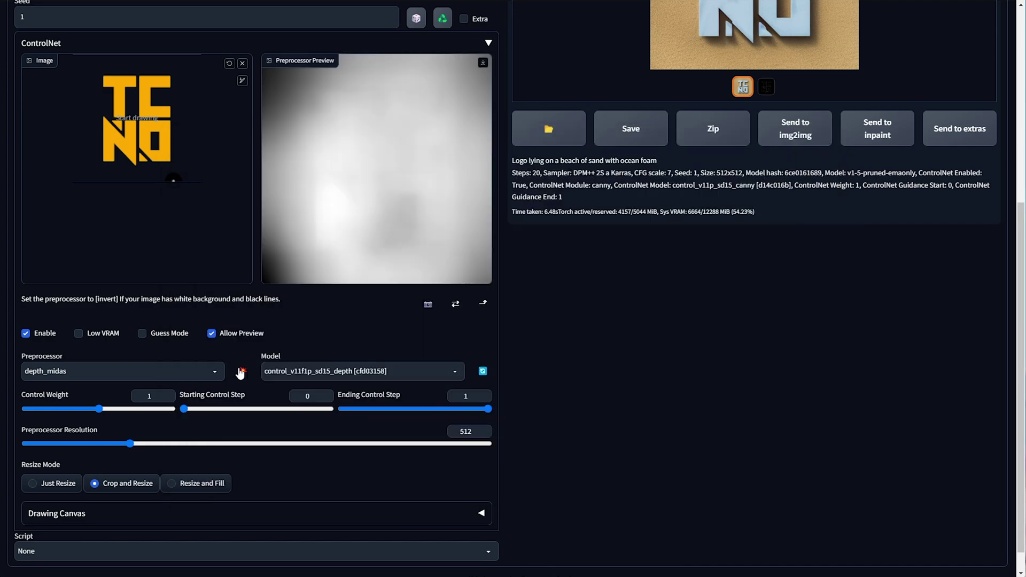
Switch to the depth_zoe preprocessor and wait for its logo depth-map preview
{"action": "left_click", "coordinate": [213, 379]}
{"action": "left_click", "coordinate": [134, 84]}
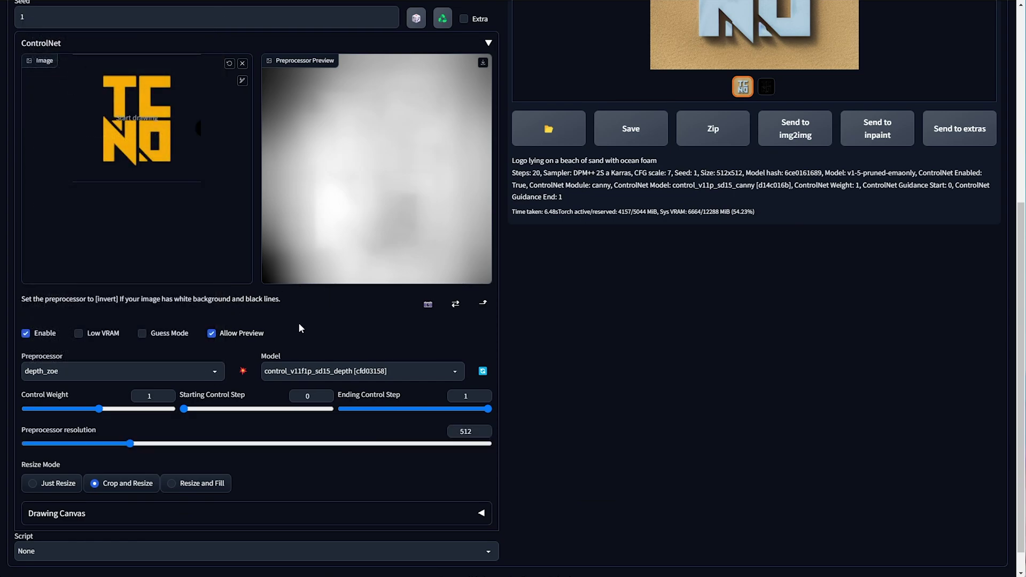
{"action": "left_click", "coordinate": [243, 373]}
{"action": "key", "text": "alt+Tab"}
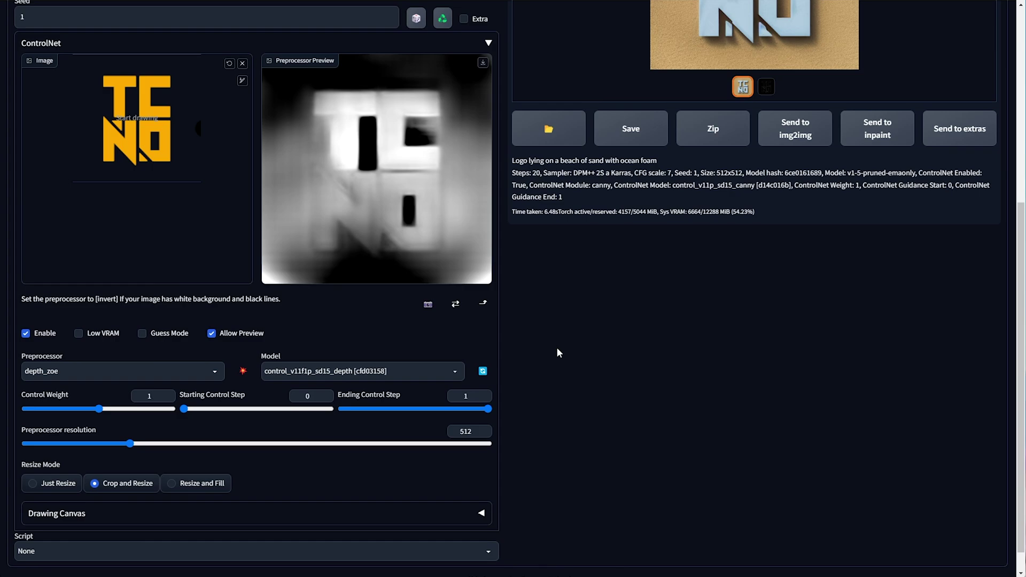
{"action": "scroll", "coordinate": [476, 310], "scroll_direction": "up", "scroll_amount": 2}
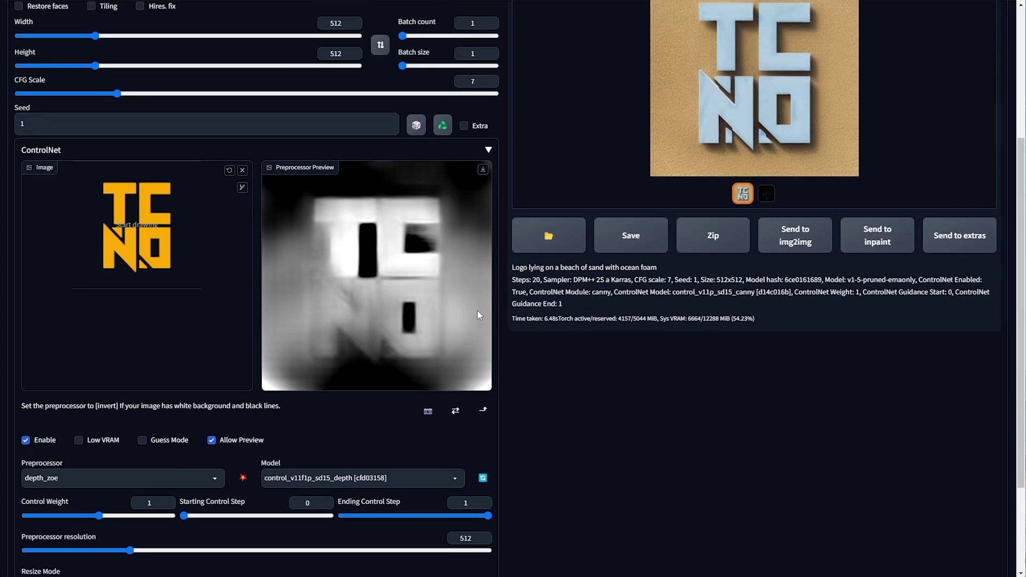
{"action": "left_click", "coordinate": [191, 471]}
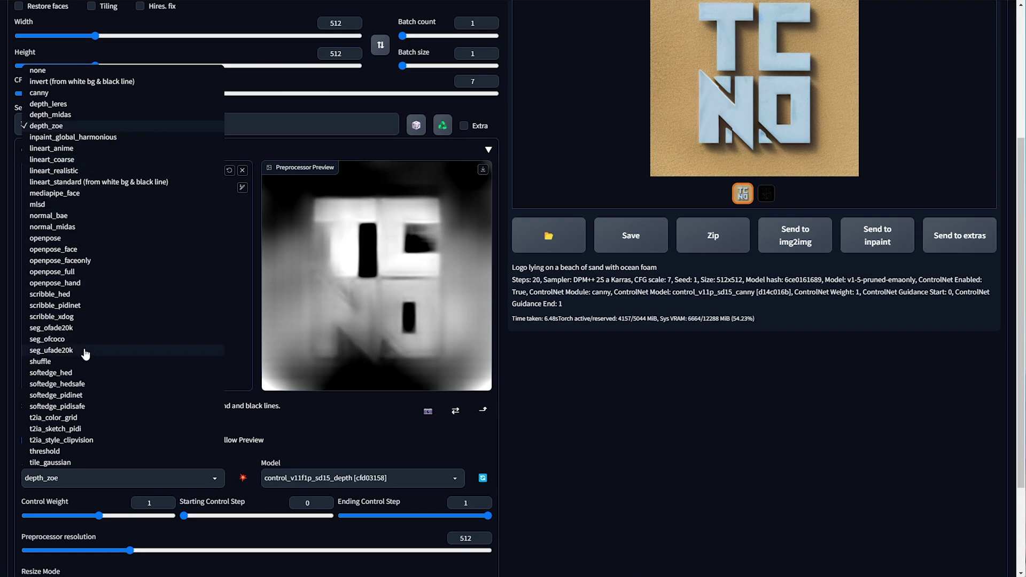
{"action": "scroll", "coordinate": [140, 374], "scroll_direction": "up", "scroll_amount": 1}
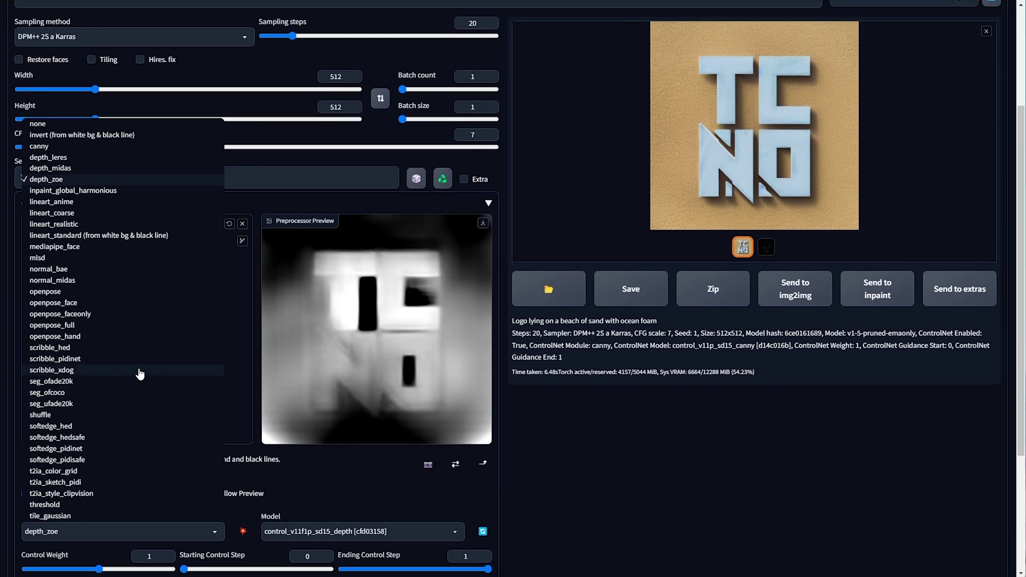
Return ControlNet to the canny preprocessor and control_v11p_sd15_canny model
{"action": "left_click", "coordinate": [53, 147]}
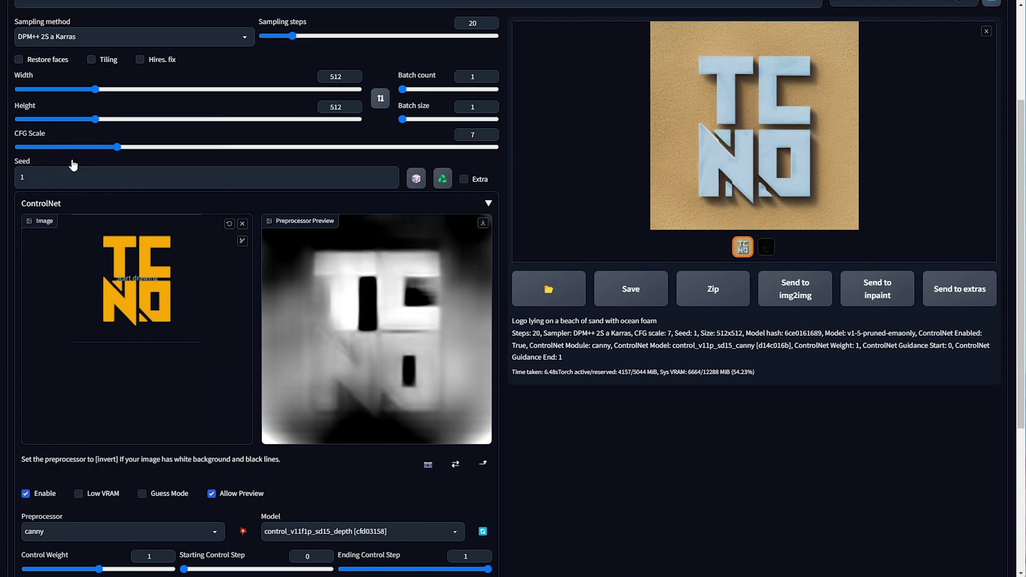
{"action": "left_click", "coordinate": [374, 531]}
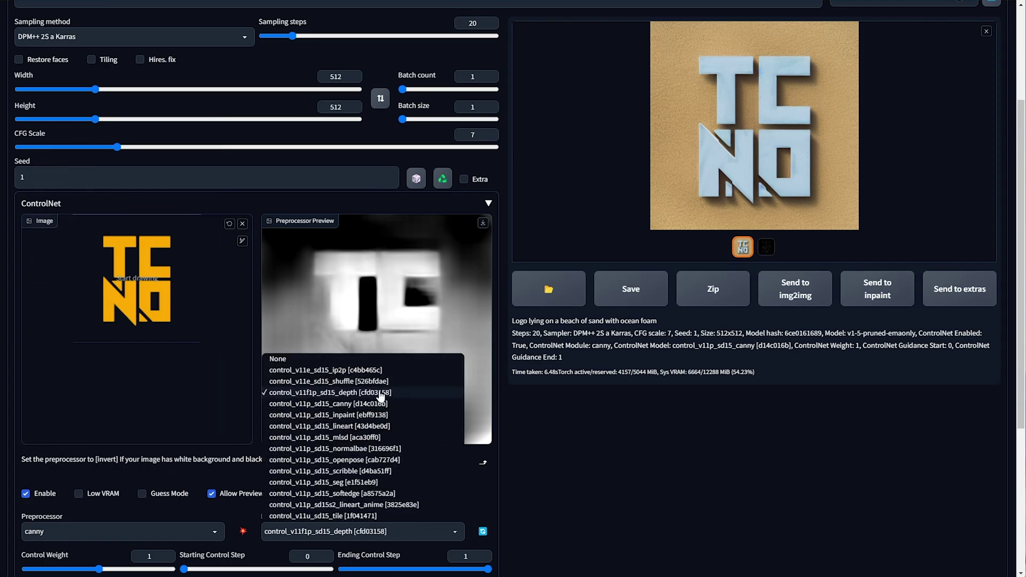
{"action": "scroll", "coordinate": [397, 282], "scroll_direction": "up", "scroll_amount": 3}
Set batch size and batch count to 2 and generate four TCNO beach logo variations
{"action": "left_click_drag", "start_coordinate": [400, 280], "coordinate": [404, 250]}
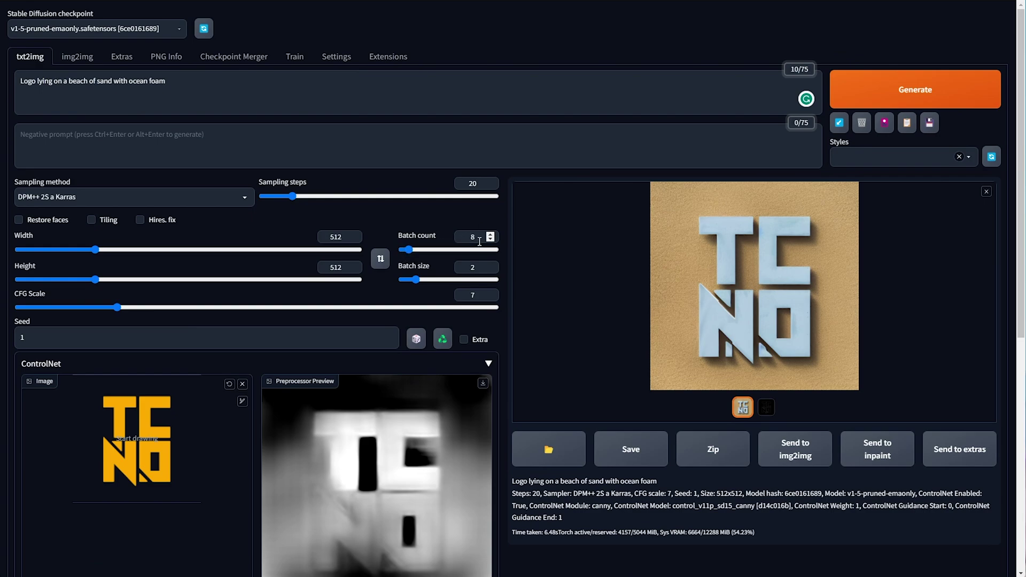
{"action": "key", "text": "ctrl+Return"}
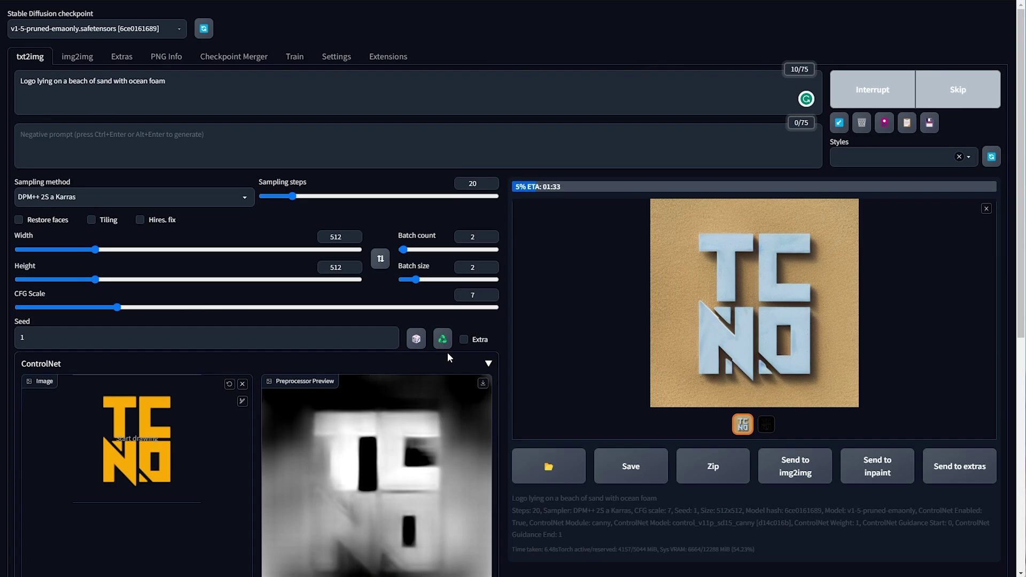
{"action": "scroll", "coordinate": [455, 348], "scroll_direction": "down", "scroll_amount": 5}
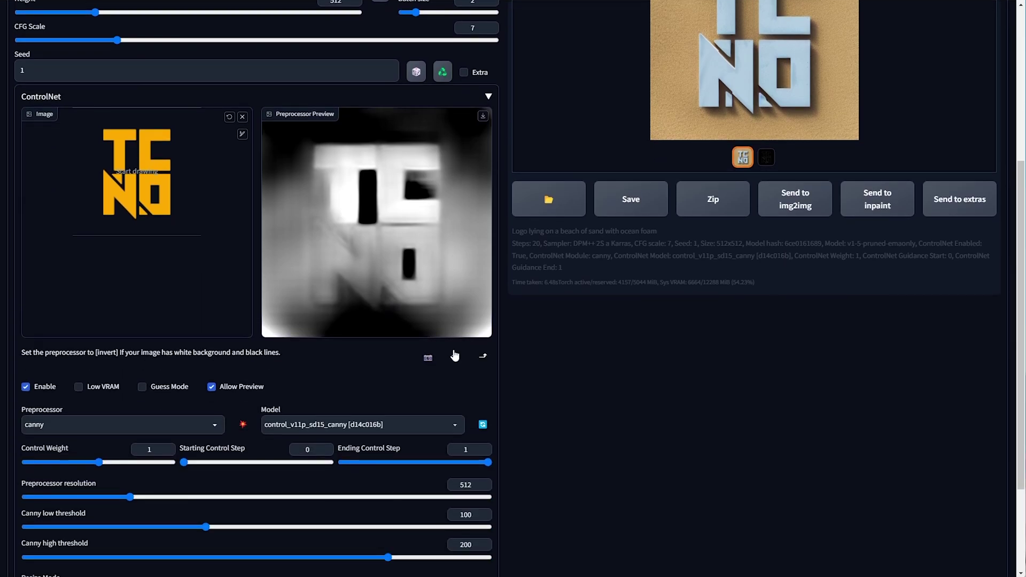
{"action": "scroll", "coordinate": [454, 356], "scroll_direction": "down", "scroll_amount": 1}
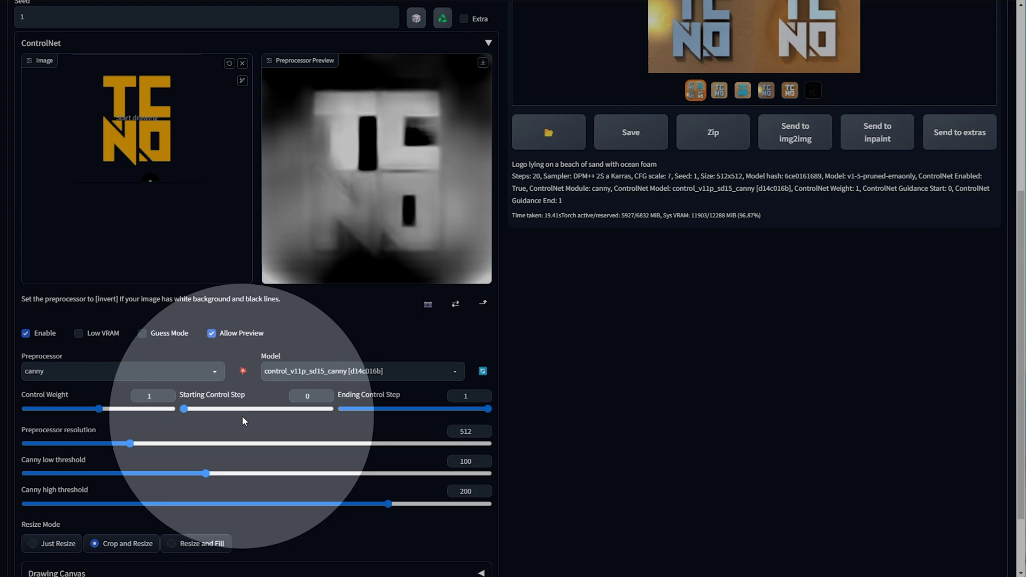
{"action": "scroll", "coordinate": [368, 406], "scroll_direction": "down", "scroll_amount": 2}
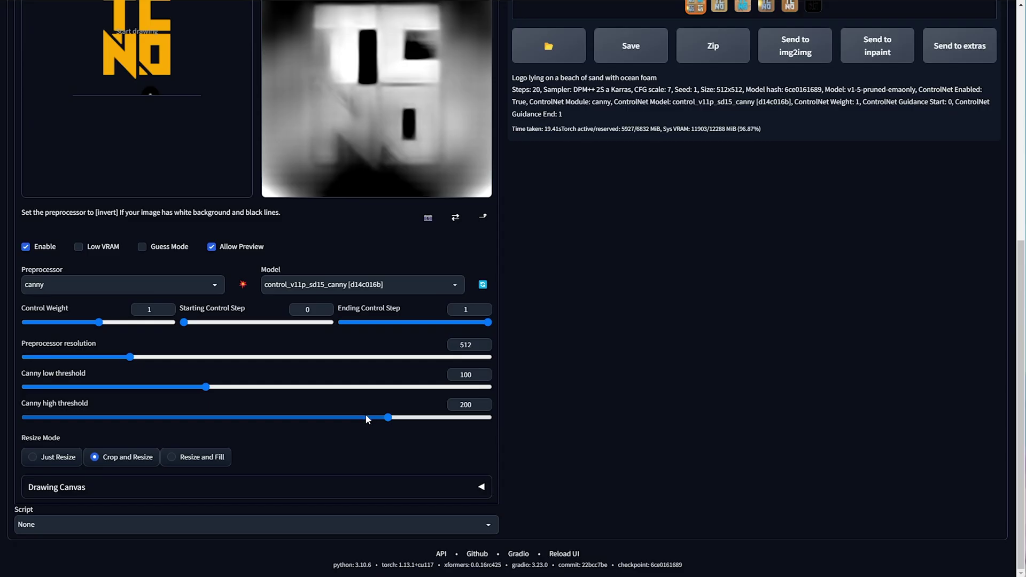
{"action": "left_click", "coordinate": [361, 487]}
{"action": "scroll", "coordinate": [361, 490], "scroll_direction": "down", "scroll_amount": 2}
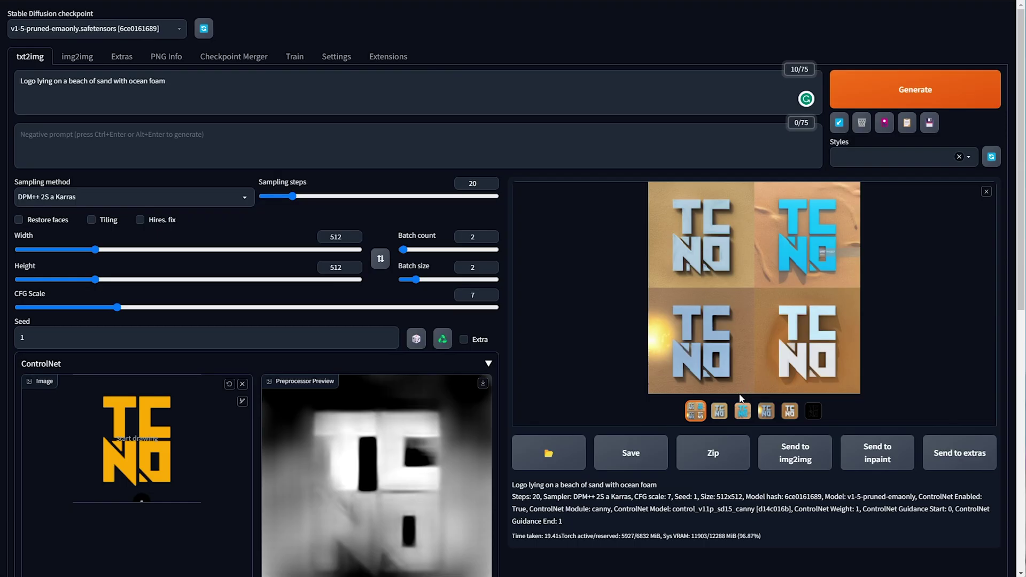
{"action": "left_click", "coordinate": [739, 346]}
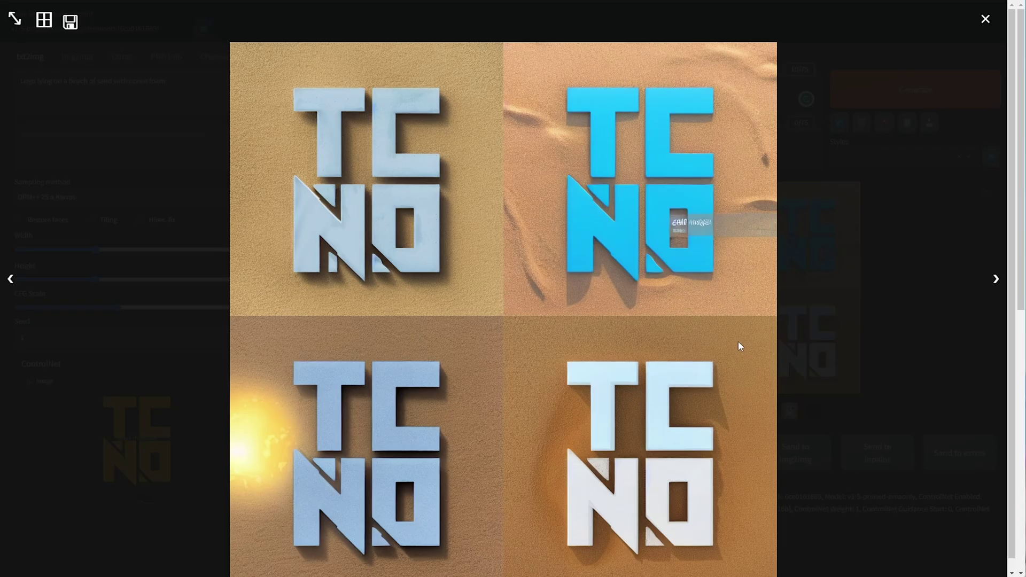
{"action": "left_click", "coordinate": [840, 355]}
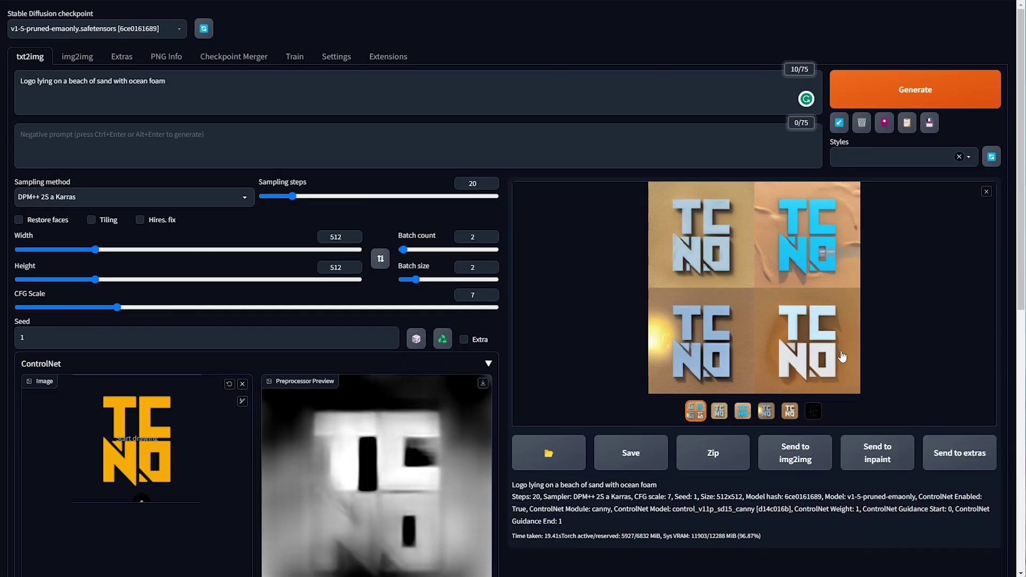